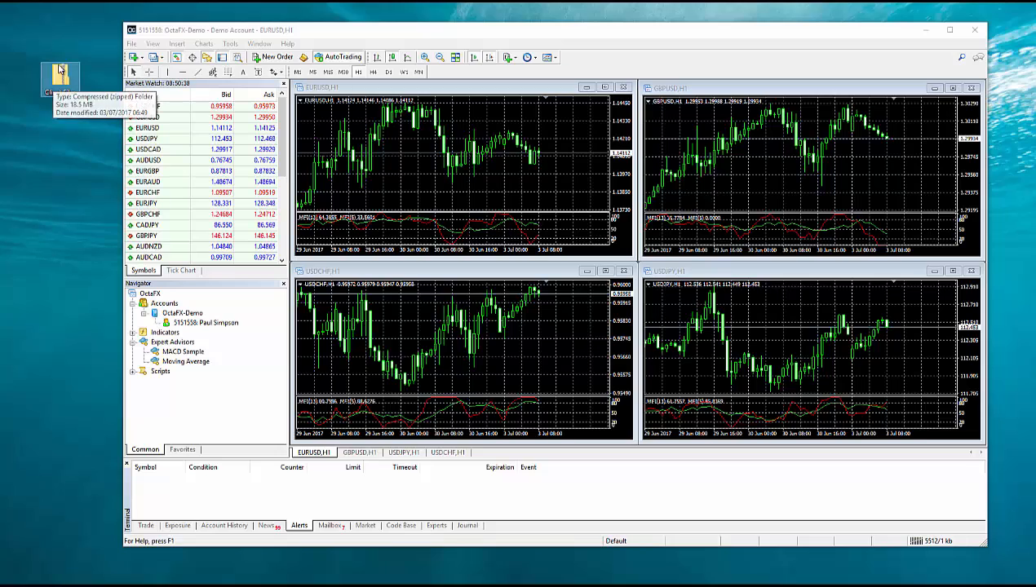
pyautogui.rightClick(61, 80)
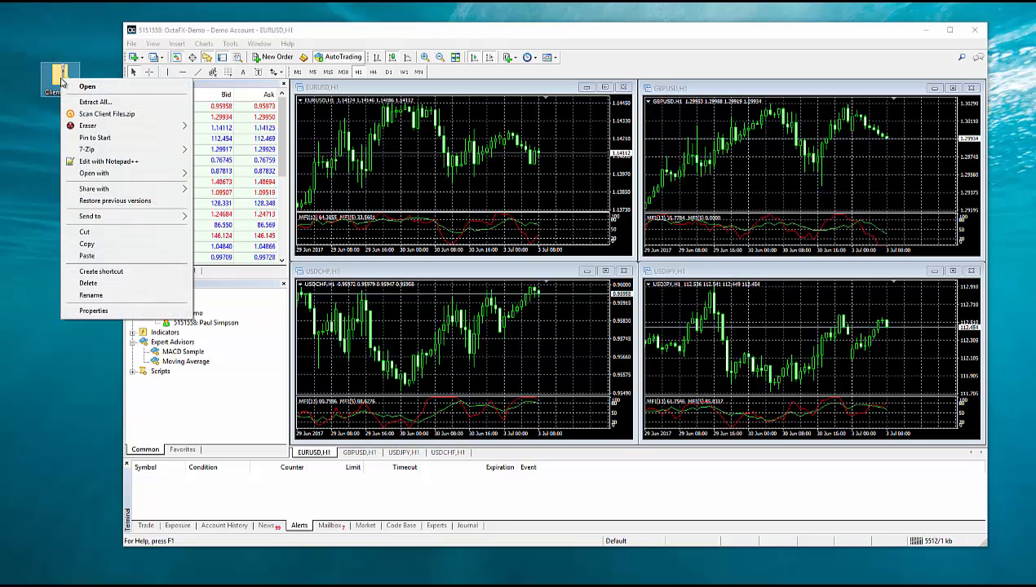
pyautogui.click(42, 123)
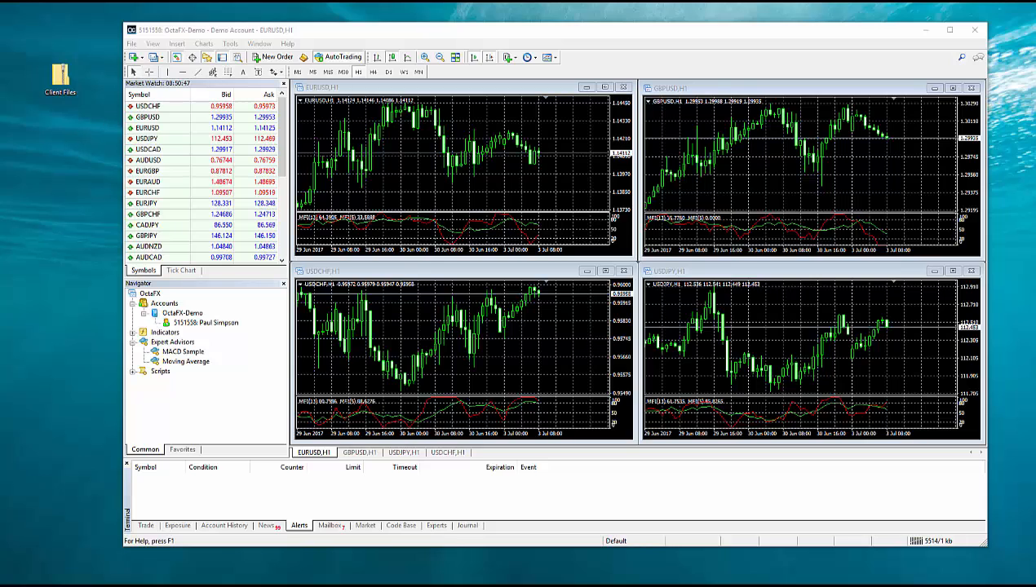
# Narrow the extracted Client Files window and its navigation pane, and open the inner Client Files folder.
pyautogui.moveTo(0, 86); pyautogui.dragTo(401, 153)
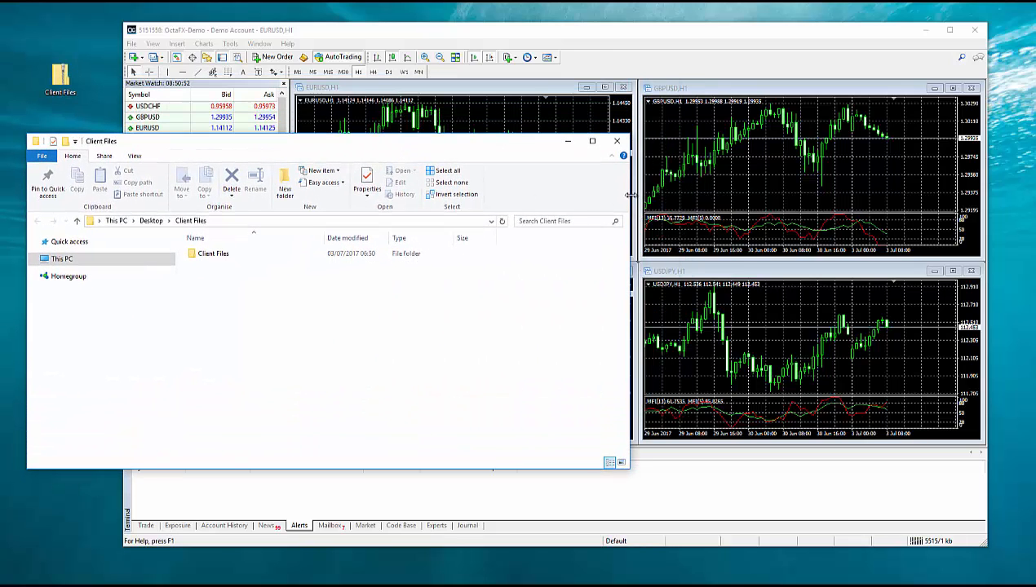
pyautogui.moveTo(628, 196); pyautogui.dragTo(324, 196)
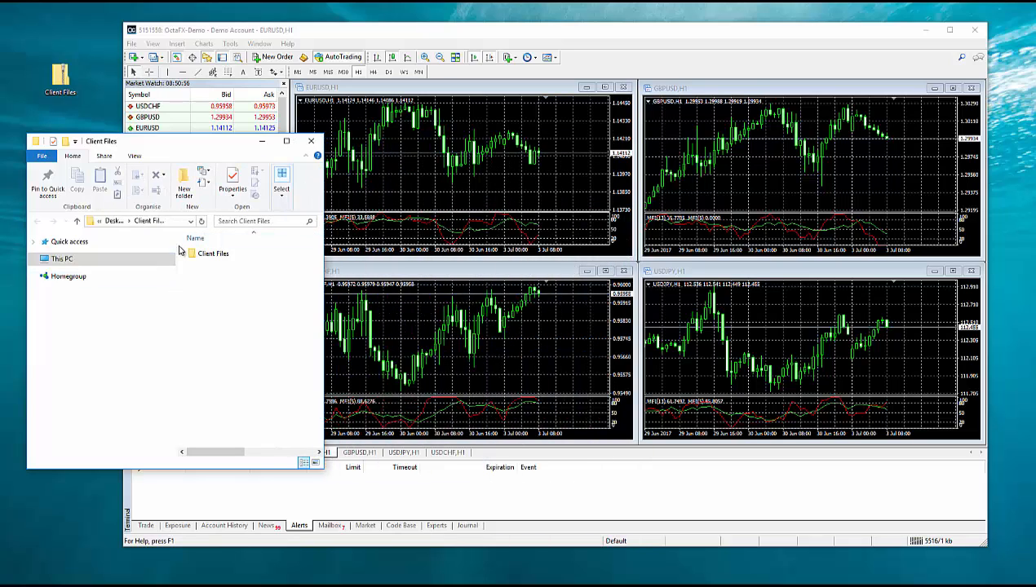
pyautogui.moveTo(174, 245); pyautogui.dragTo(57, 245)
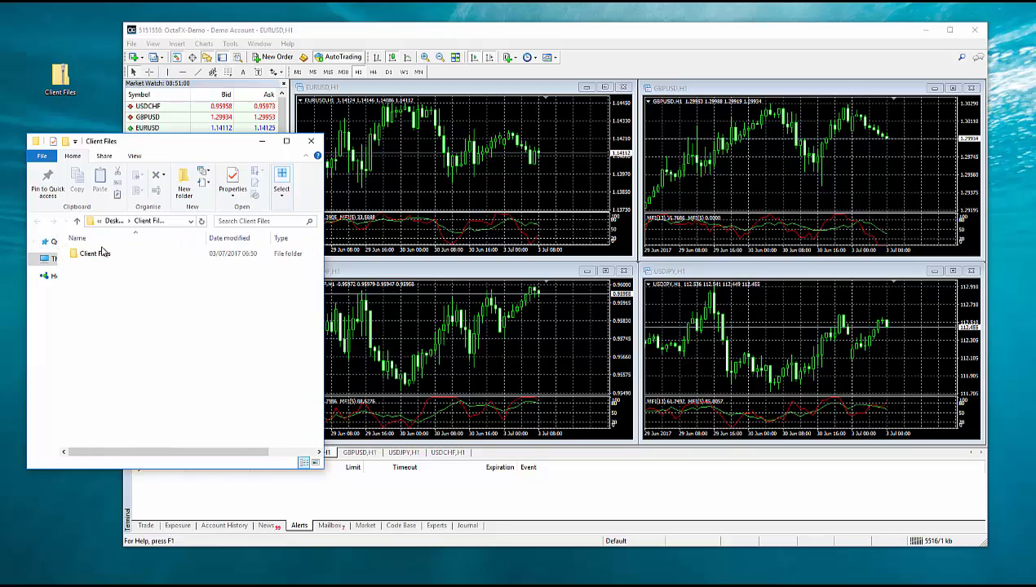
pyautogui.doubleClick(94, 254)
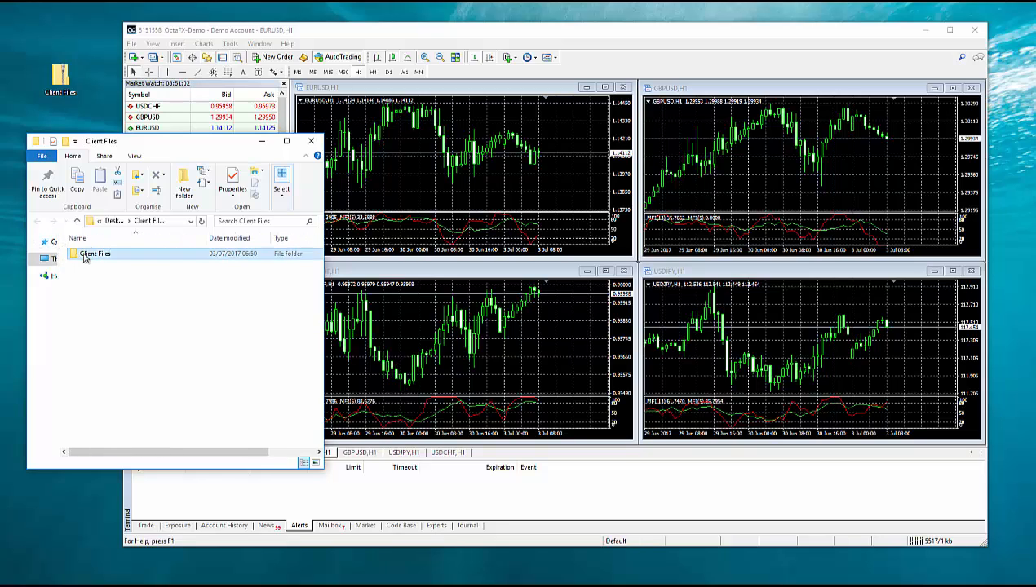
# Arrange the Client Files and trading platform windows so both are reachable, and bring the platform to the front.
pyautogui.moveTo(157, 148)
pyautogui.mouseDown()
pyautogui.moveTo(167, 203)
pyautogui.moveTo(177, 142)
pyautogui.mouseUp()
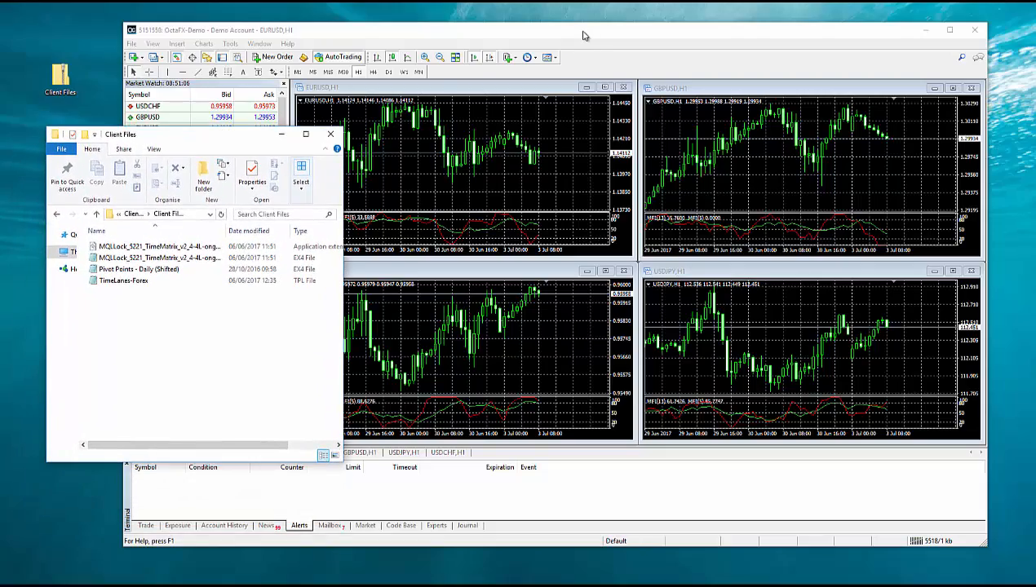
pyautogui.moveTo(591, 35); pyautogui.dragTo(629, 33)
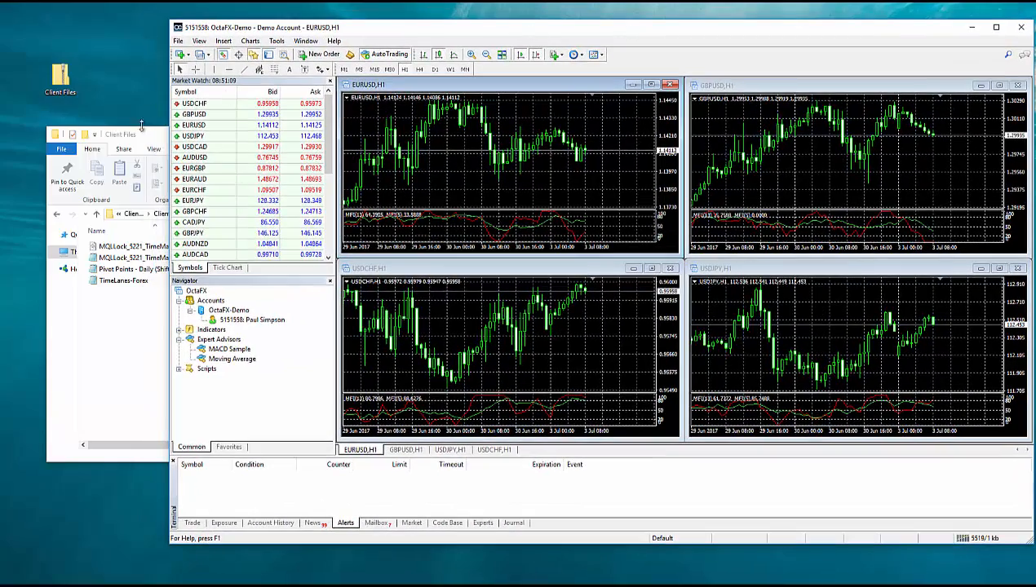
pyautogui.moveTo(142, 135); pyautogui.dragTo(115, 138)
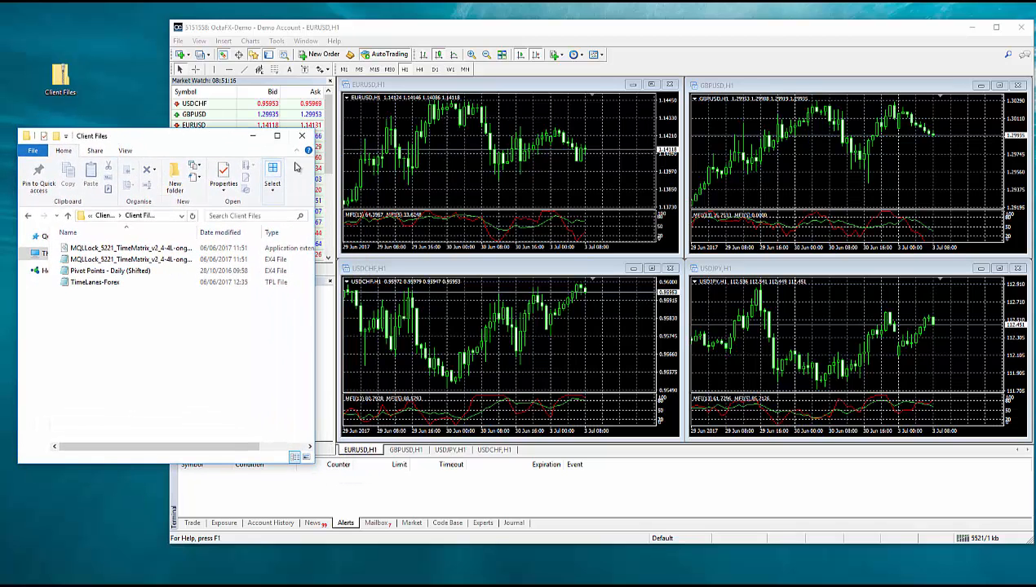
pyautogui.click(377, 36)
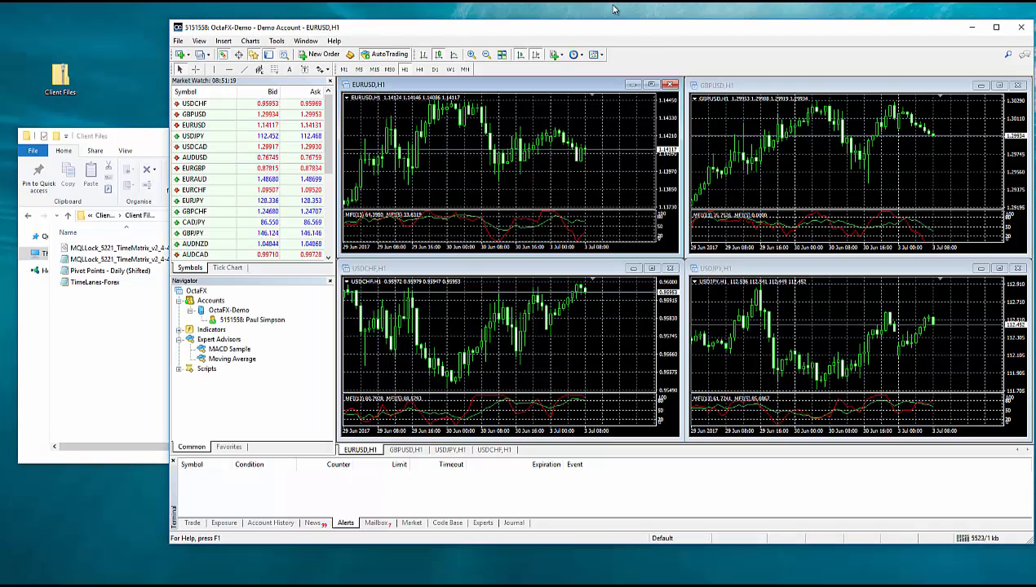
pyautogui.click(177, 44)
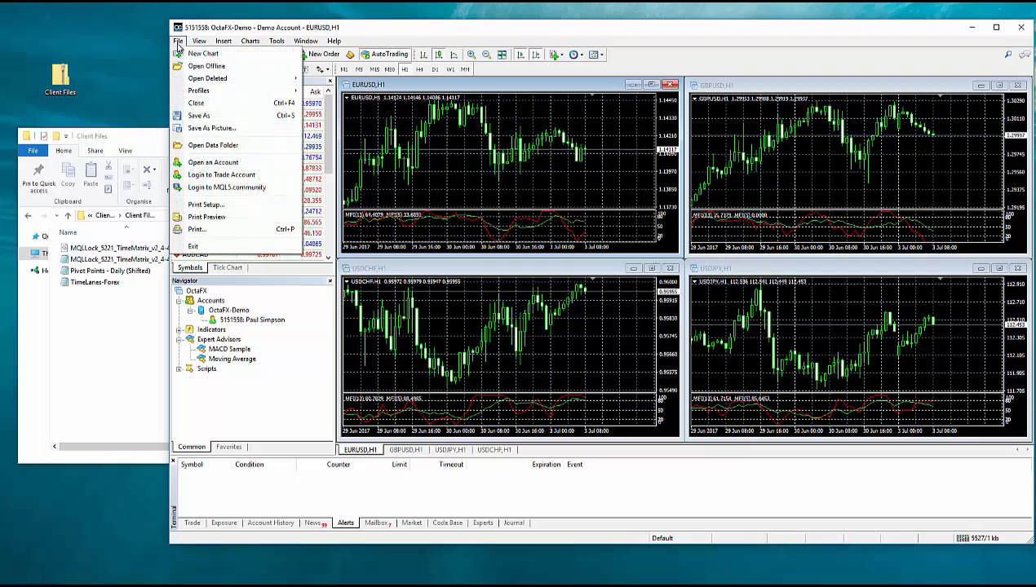
pyautogui.moveTo(199, 41)
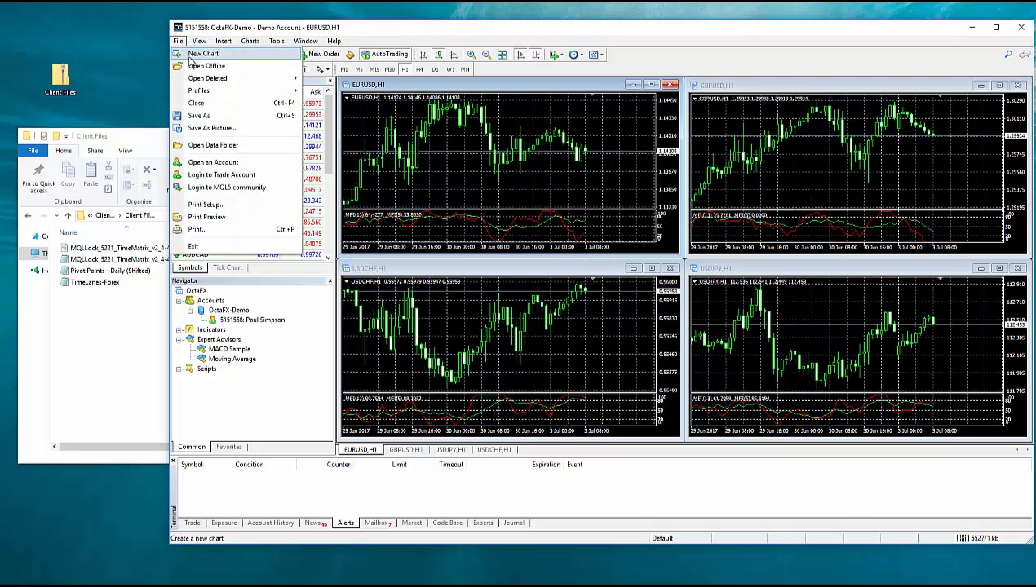
pyautogui.click(371, 35)
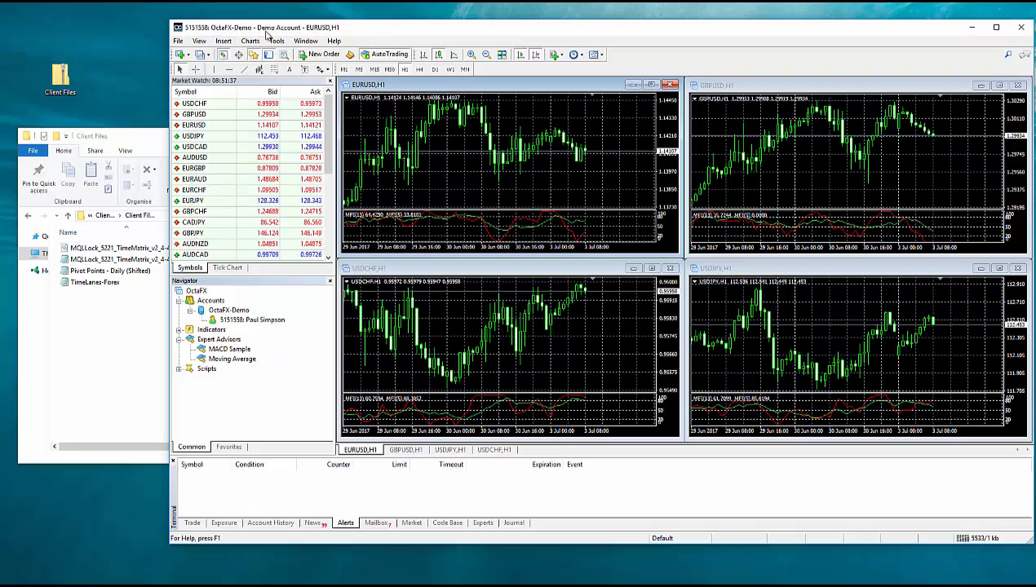
pyautogui.click(179, 44)
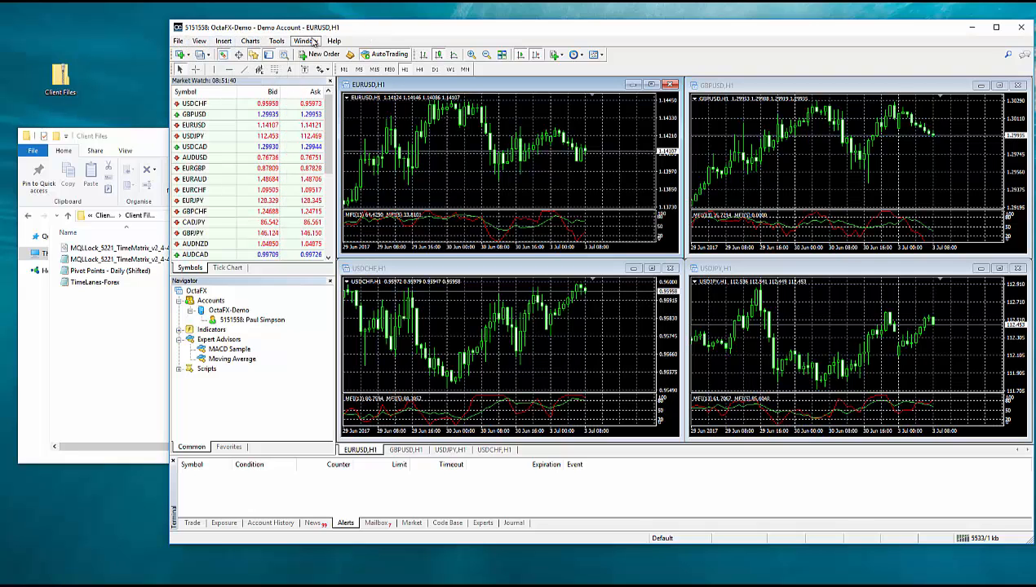
pyautogui.click(344, 26)
# Open the trading platform's data folder and arrange its window beside the Client Files window.
pyautogui.click(178, 41)
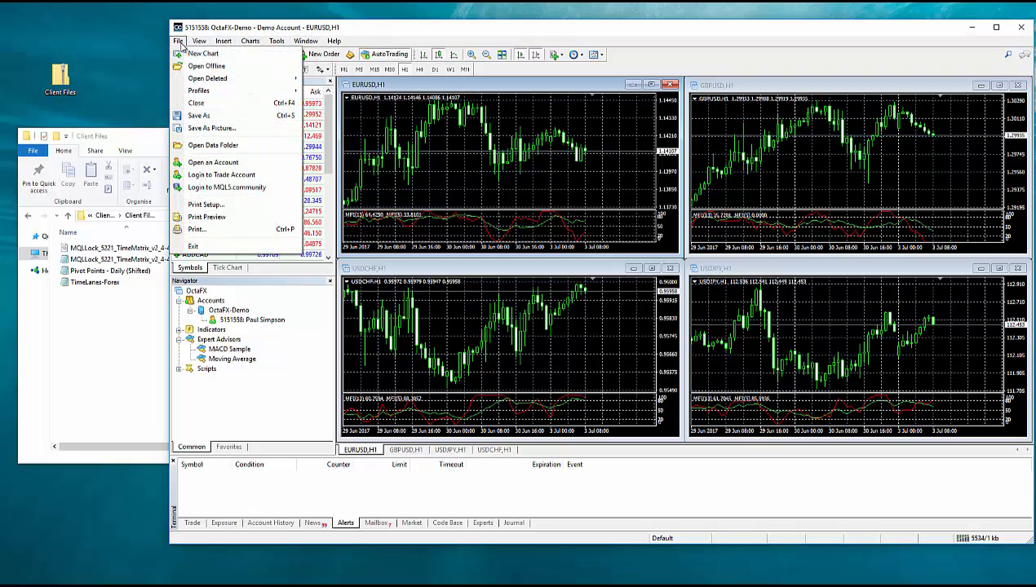
pyautogui.click(219, 147)
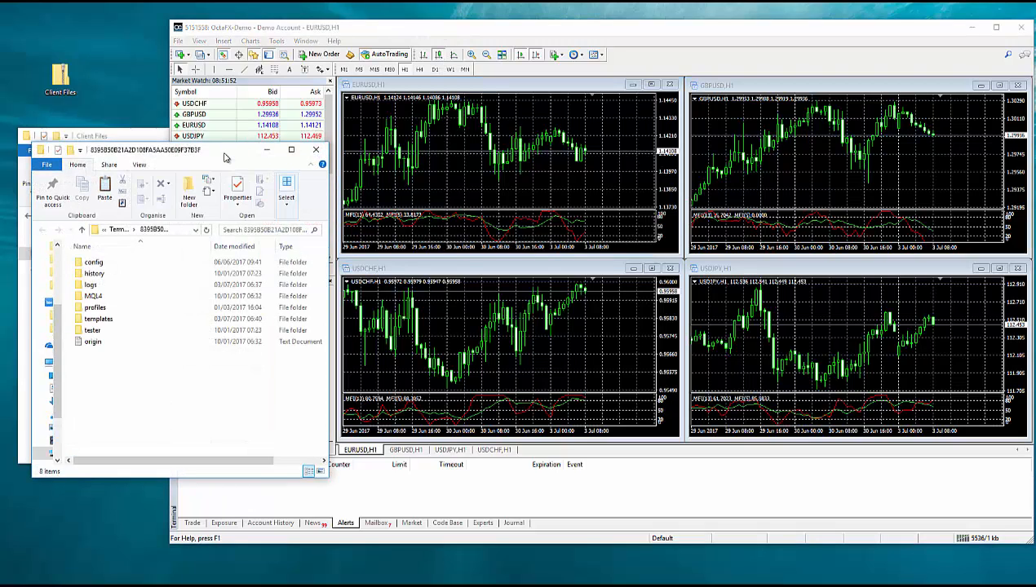
pyautogui.moveTo(224, 158); pyautogui.dragTo(707, 108)
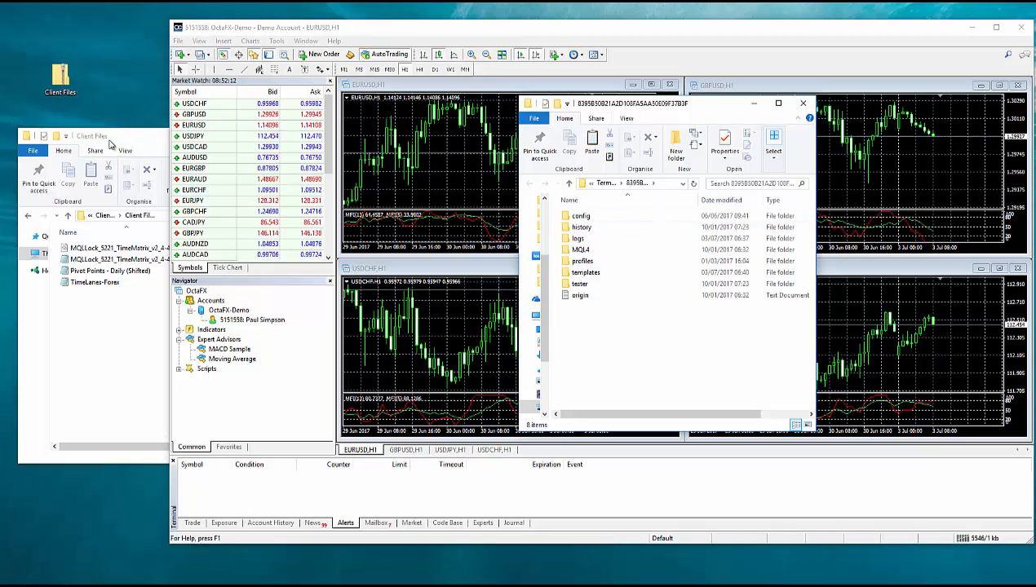
pyautogui.click(110, 143)
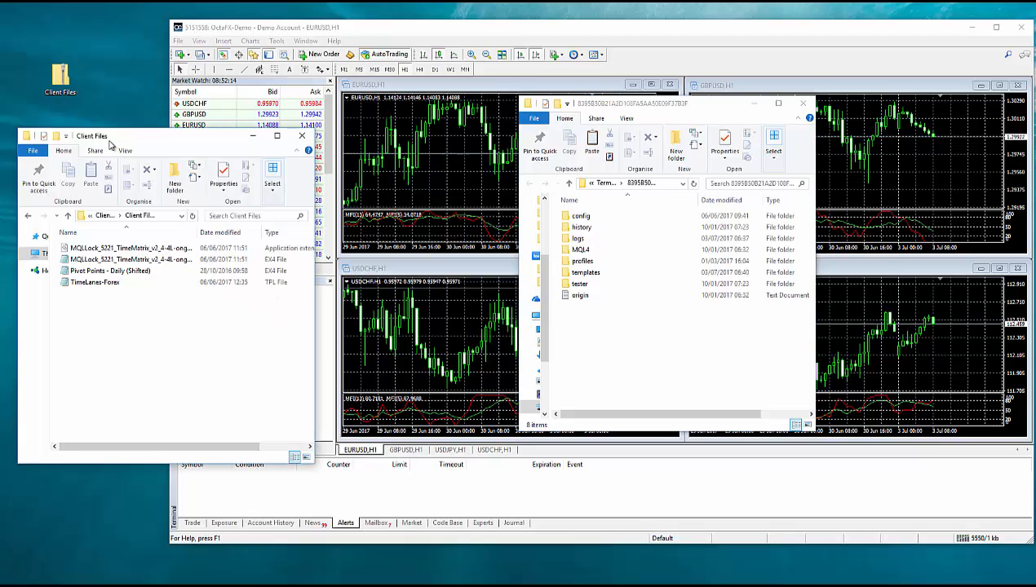
pyautogui.moveTo(141, 145); pyautogui.dragTo(143, 125)
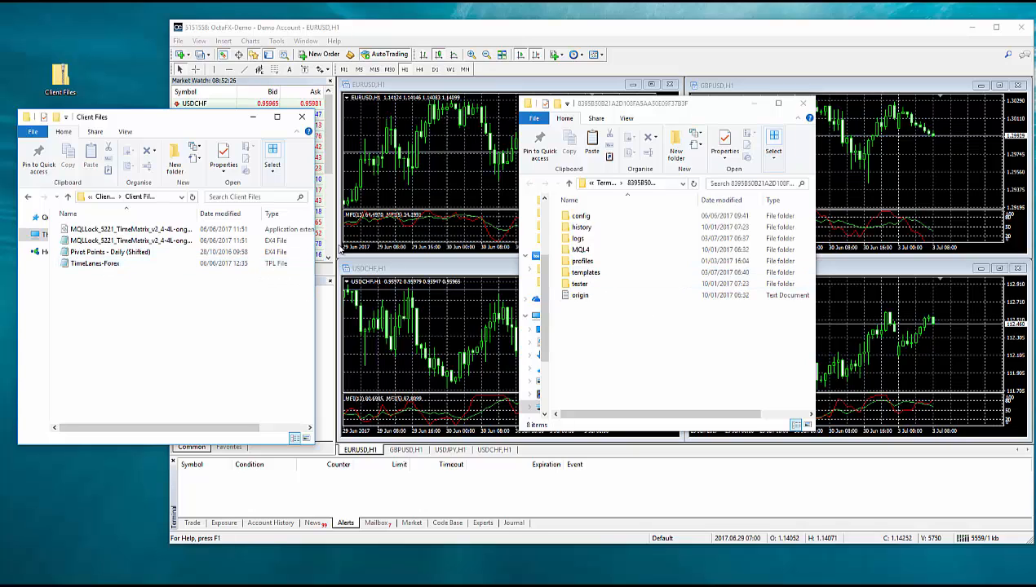
# Copy the TimeLanes-Forex template from Client Files into the data folder's templates folder.
pyautogui.doubleClick(584, 279)
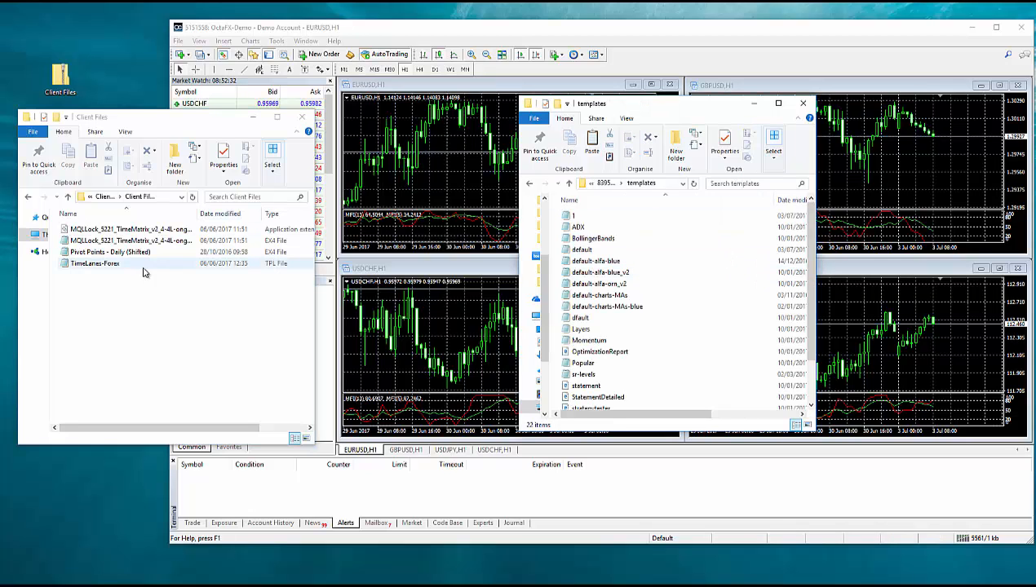
pyautogui.rightClick(110, 269)
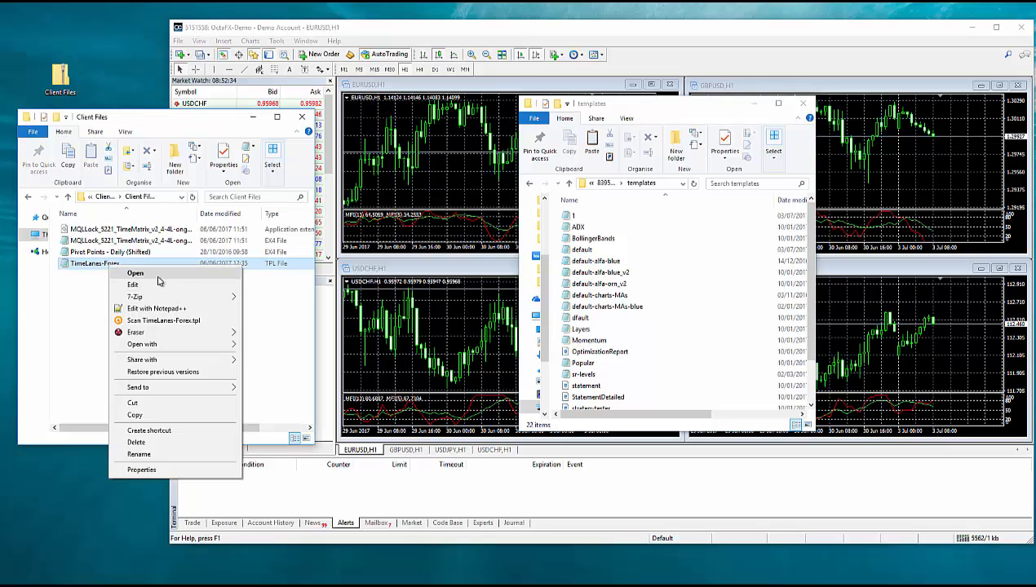
pyautogui.click(134, 415)
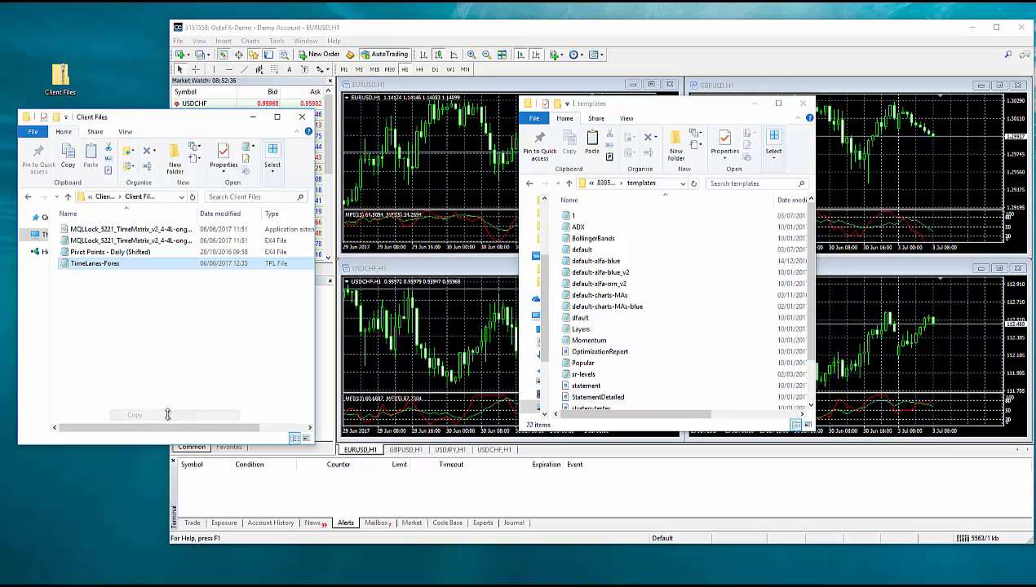
pyautogui.rightClick(735, 310)
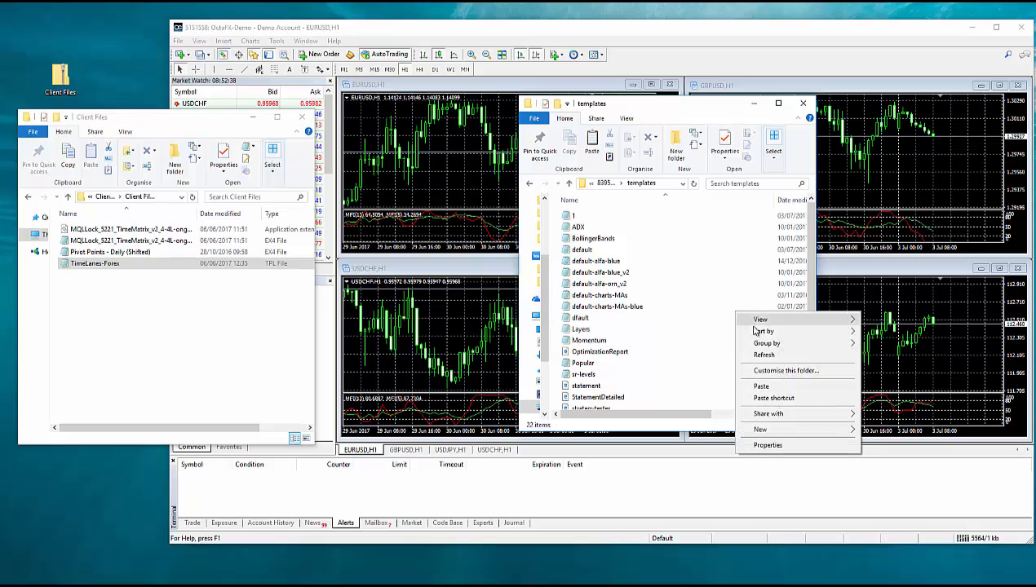
pyautogui.click(757, 387)
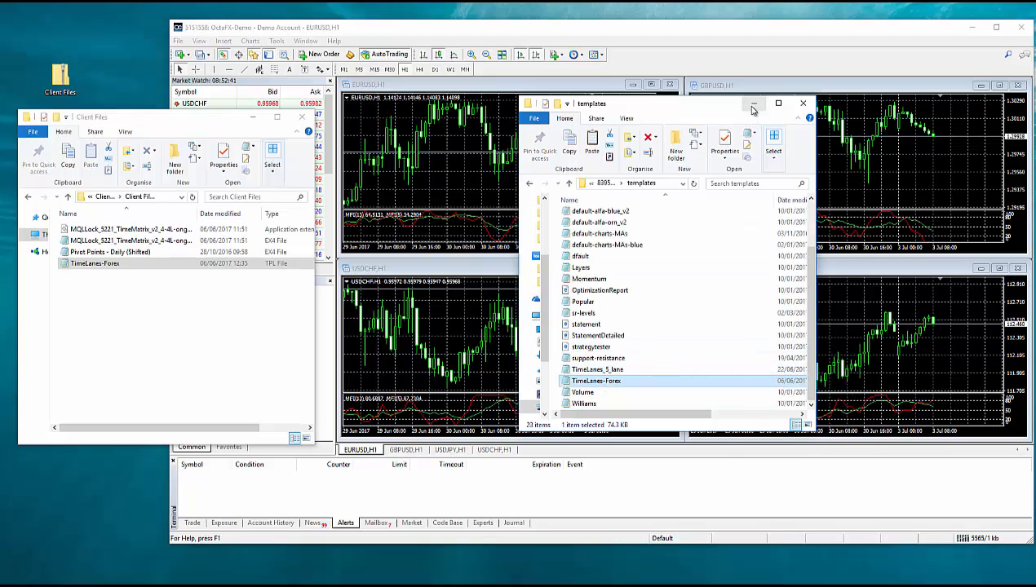
# Return to the data folder's root, open its MQL4 folder, and close that window.
pyautogui.click(570, 184)
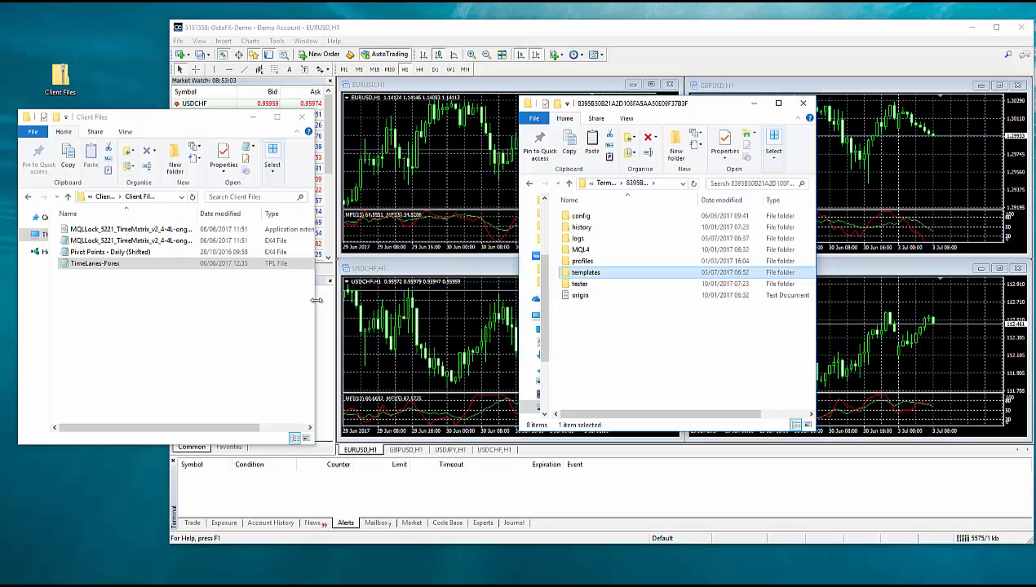
pyautogui.moveTo(317, 300); pyautogui.dragTo(330, 299)
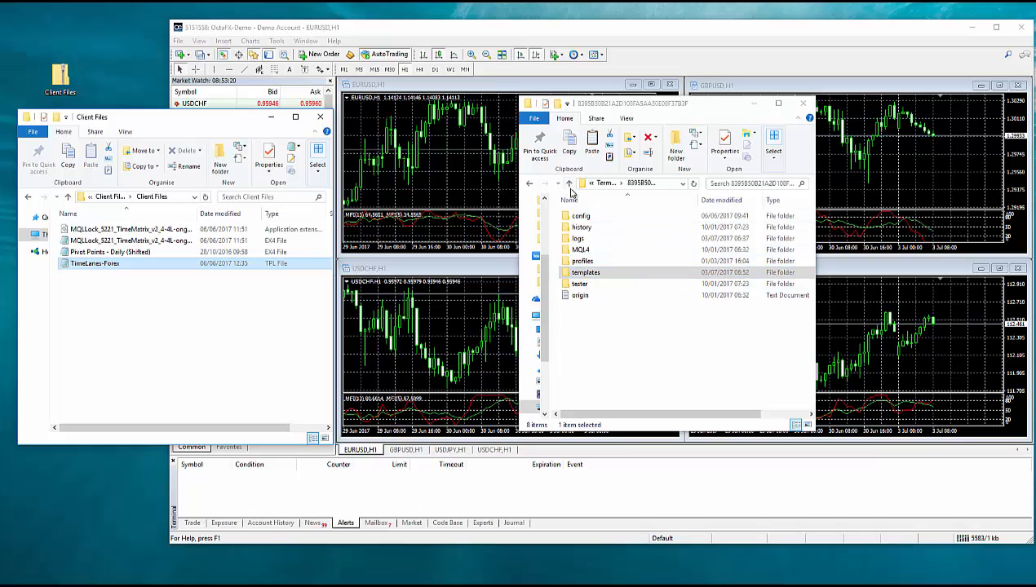
pyautogui.doubleClick(584, 251)
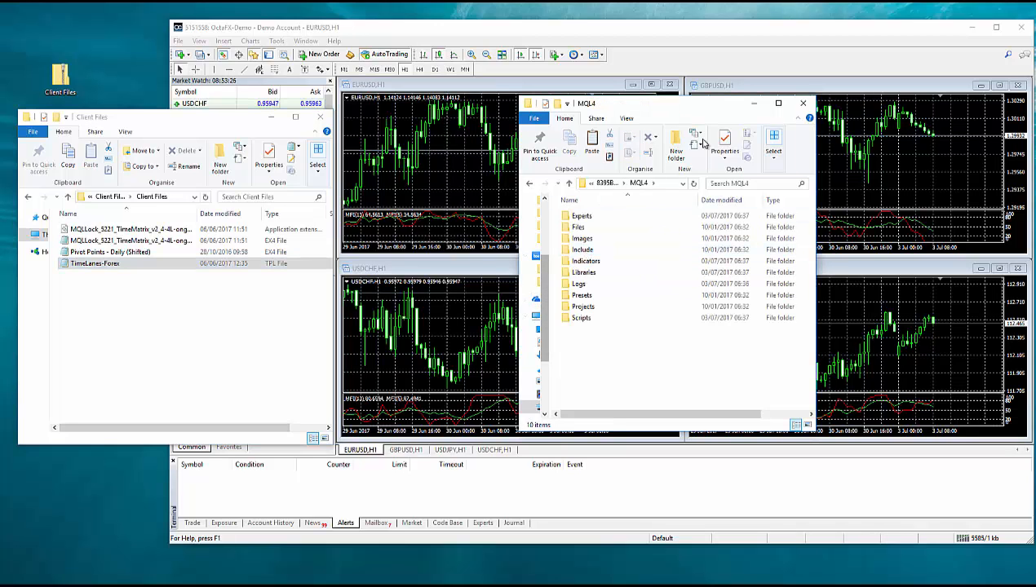
pyautogui.click(803, 103)
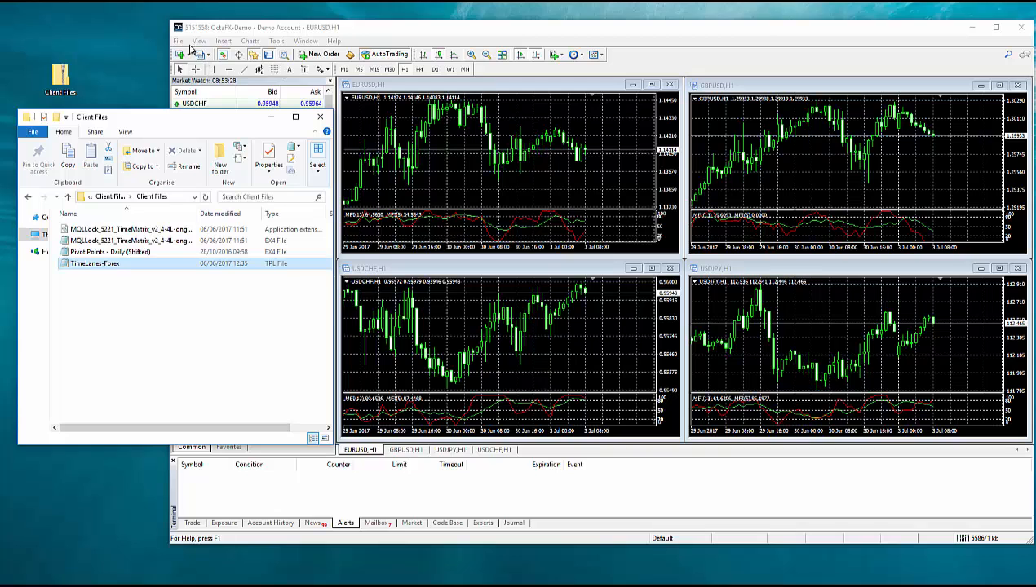
# Open the data folder from the trading platform again, move its window clear of Client Files, and enter the MQL4 folder.
pyautogui.click(177, 41)
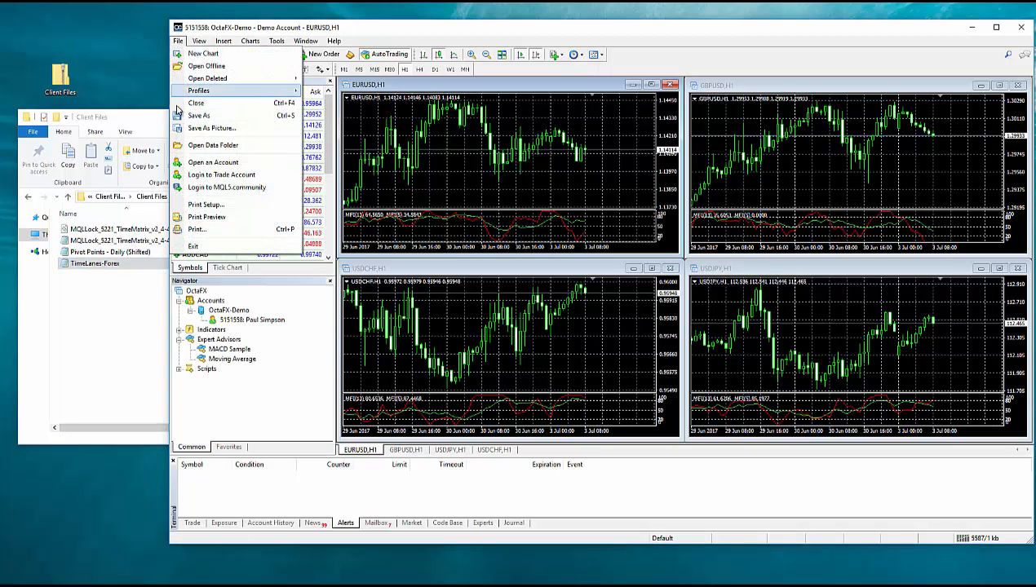
pyautogui.click(210, 147)
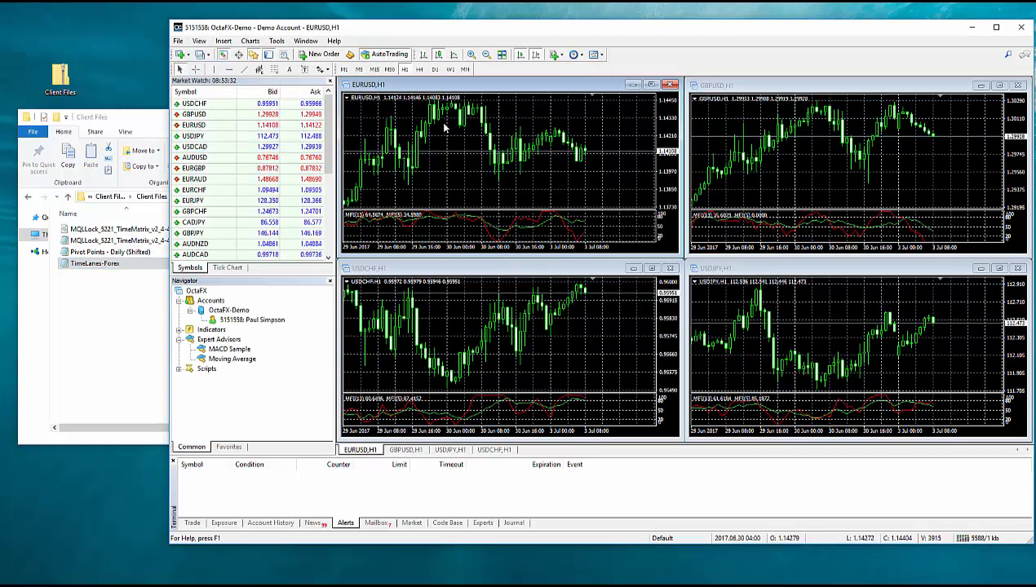
pyautogui.moveTo(235, 133); pyautogui.dragTo(630, 90)
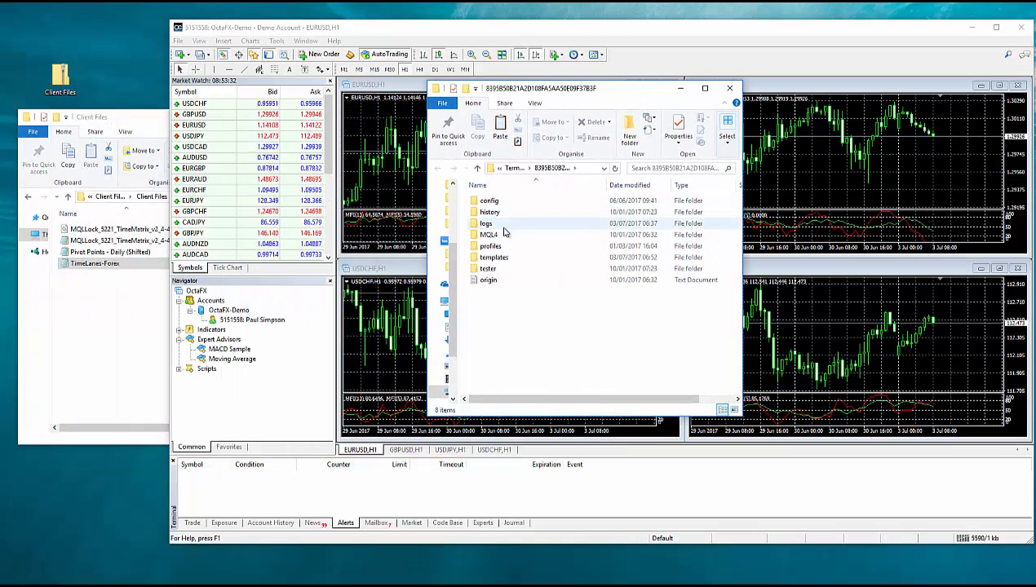
pyautogui.doubleClick(497, 238)
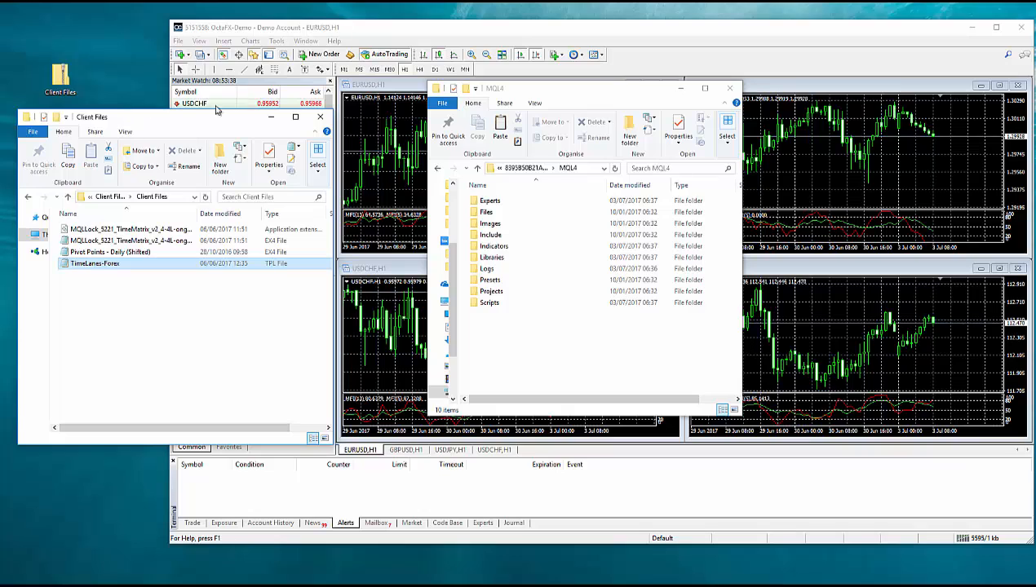
# Copy MQLLock_5221_TimeMatrix_v2_4-4L-ong_rev11.dll from Client Files into the MQL4 Libraries folder.
pyautogui.click(155, 230)
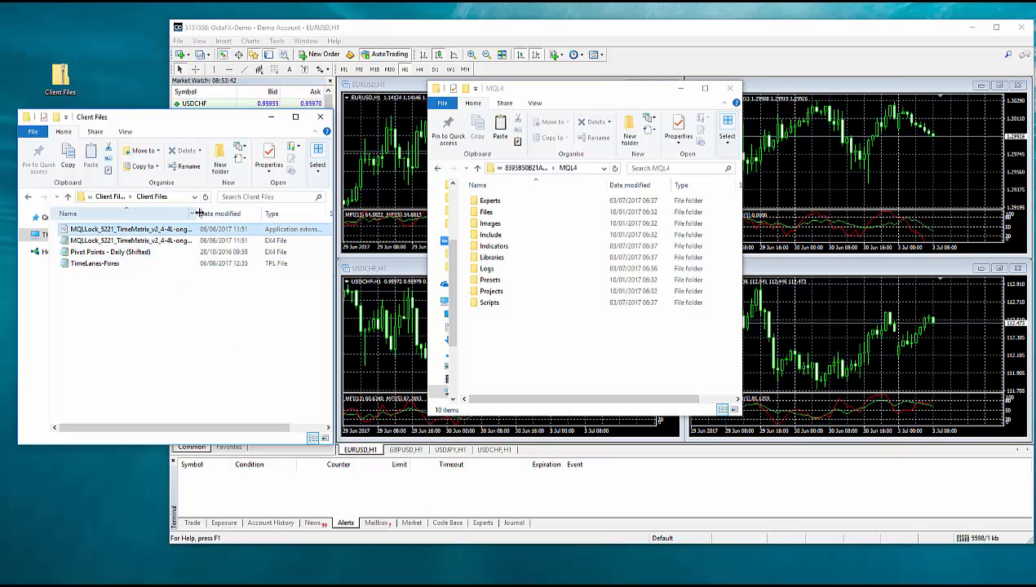
pyautogui.moveTo(199, 213); pyautogui.dragTo(232, 214)
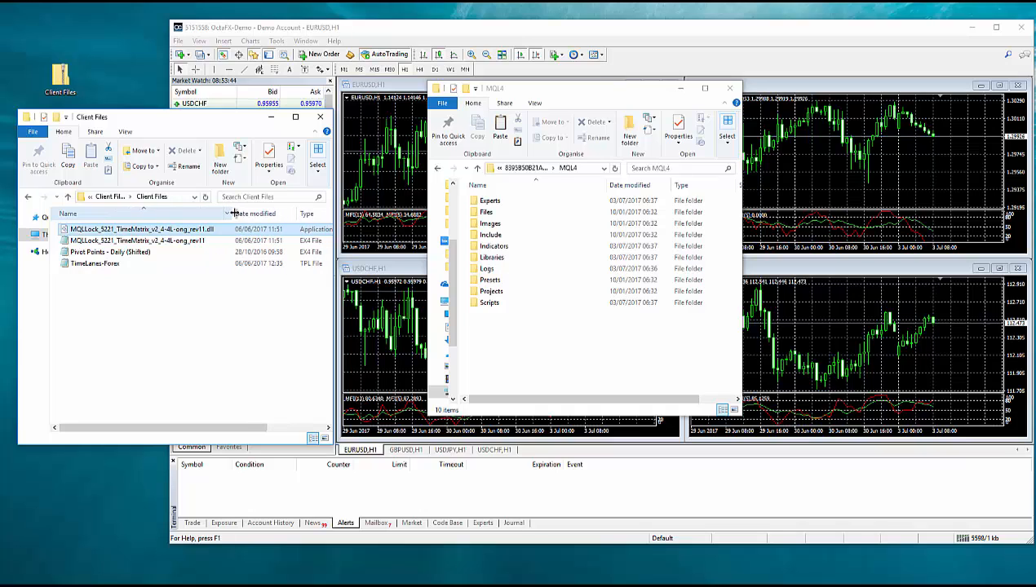
pyautogui.doubleClick(488, 258)
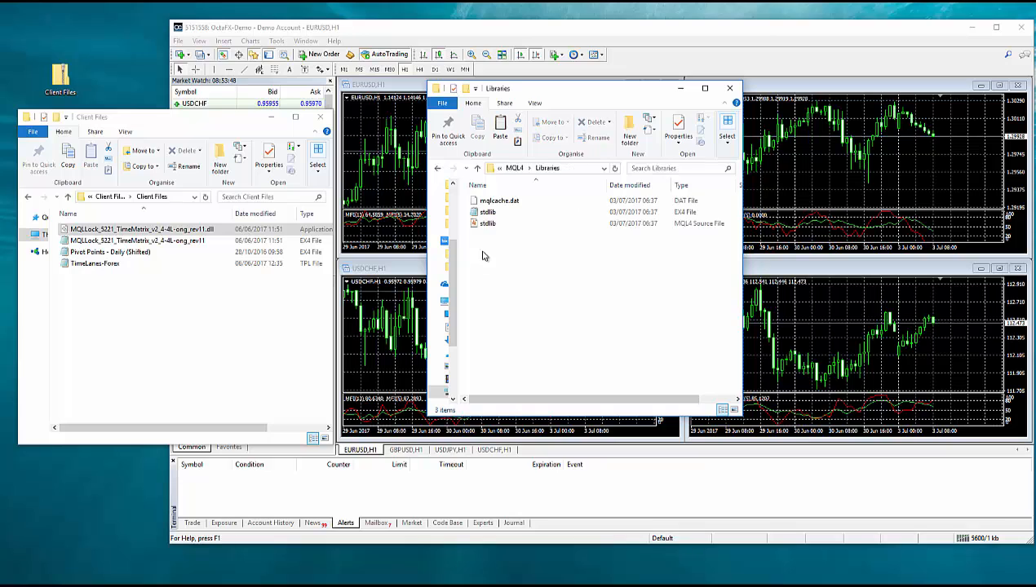
pyautogui.rightClick(82, 232)
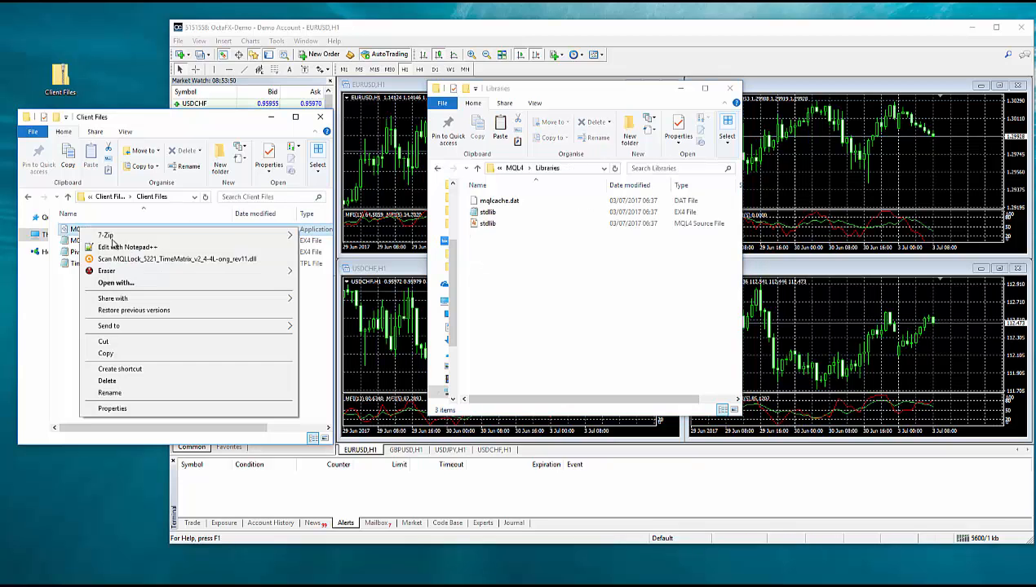
pyautogui.click(128, 354)
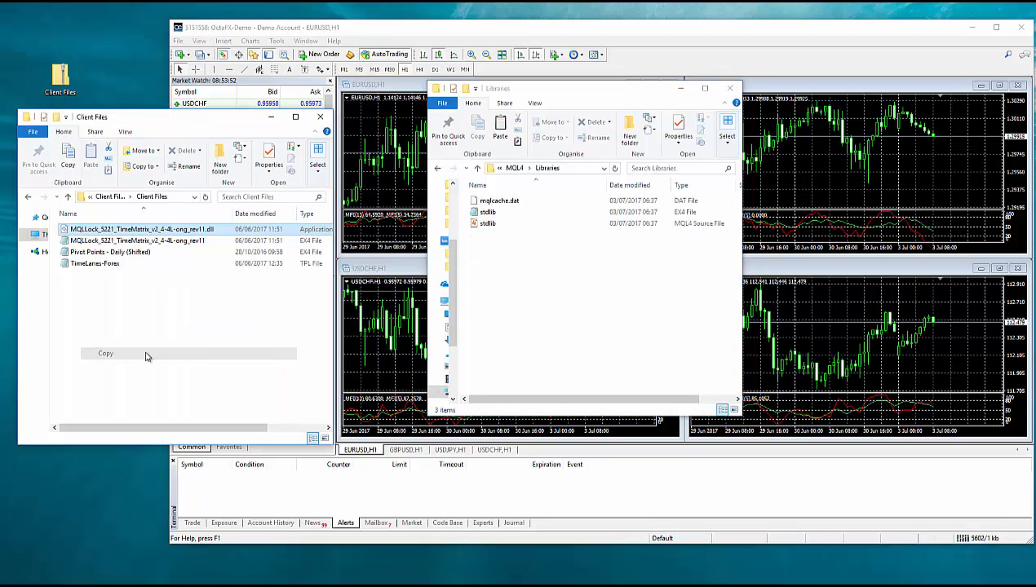
pyautogui.rightClick(496, 272)
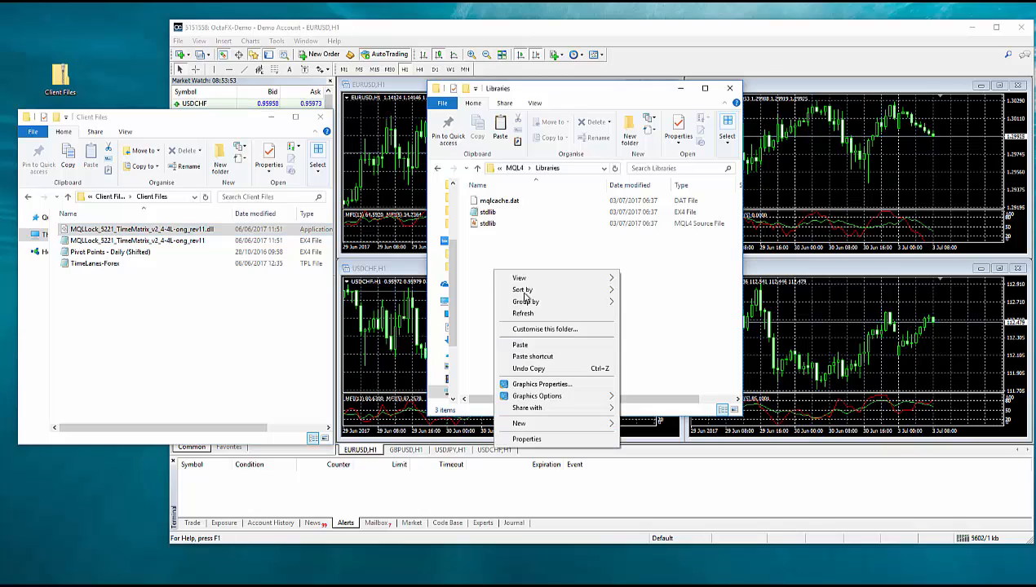
pyautogui.click(521, 346)
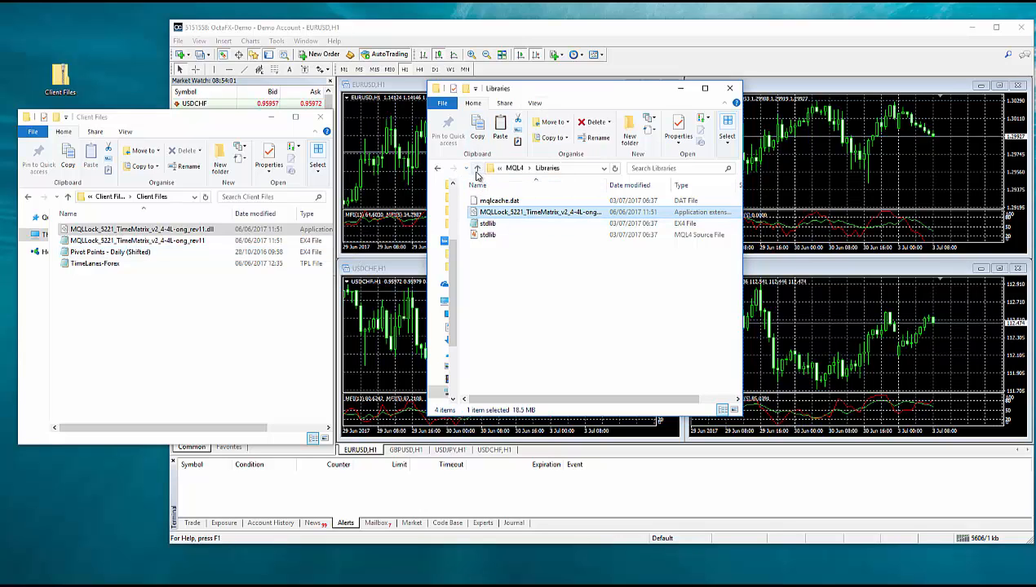
# Transfer the MQLLock_5221_TimeMatrix_v2_4-4L-ong_rev11 and Pivot Points - Daily (Shifted) EX4 files from Client Files into the MQL4 Indicators folder.
pyautogui.click(478, 169)
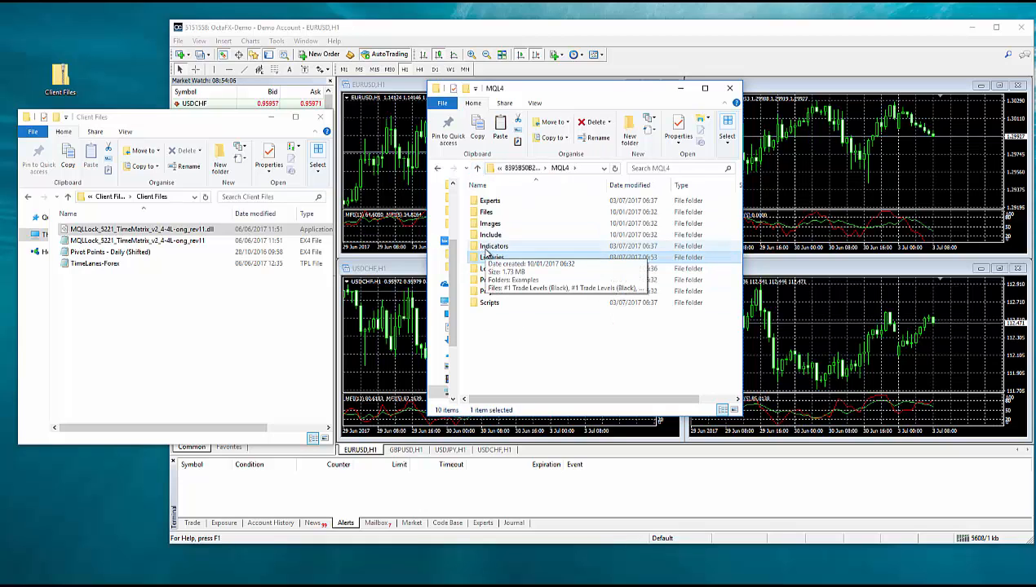
pyautogui.doubleClick(493, 246)
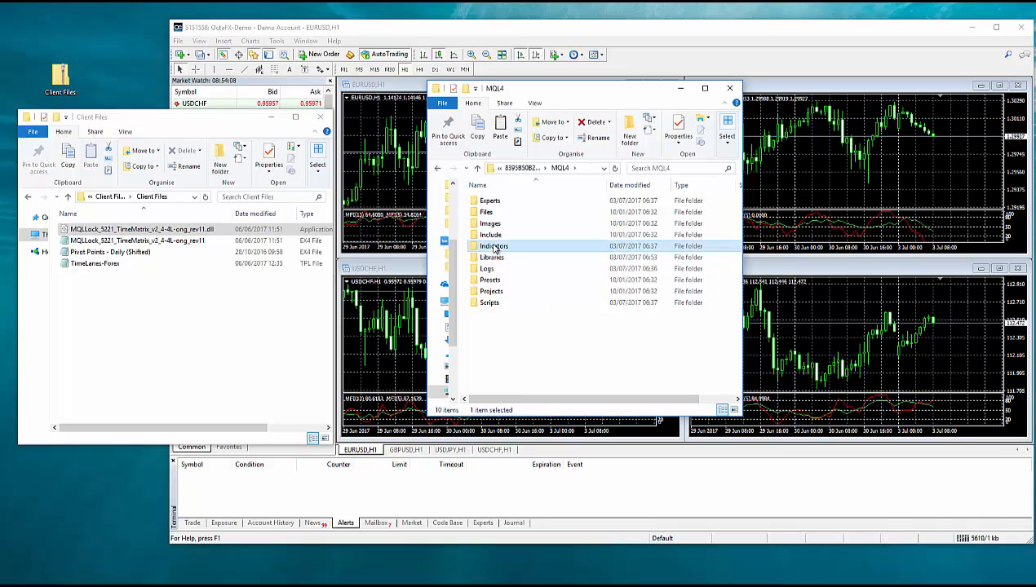
pyautogui.click(137, 241)
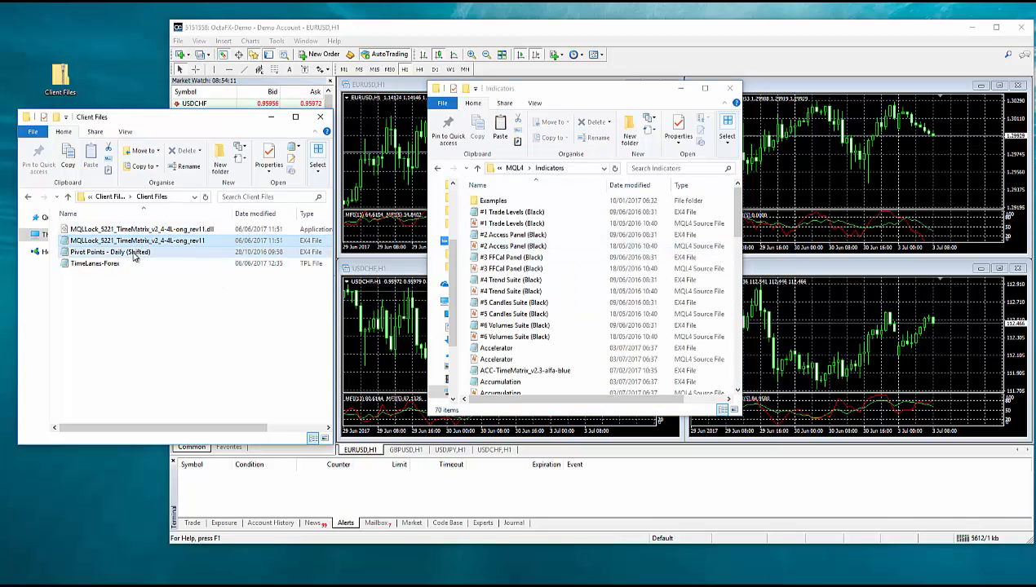
pyautogui.keyDown('ctrl'); pyautogui.click(135, 256); pyautogui.keyUp('ctrl')
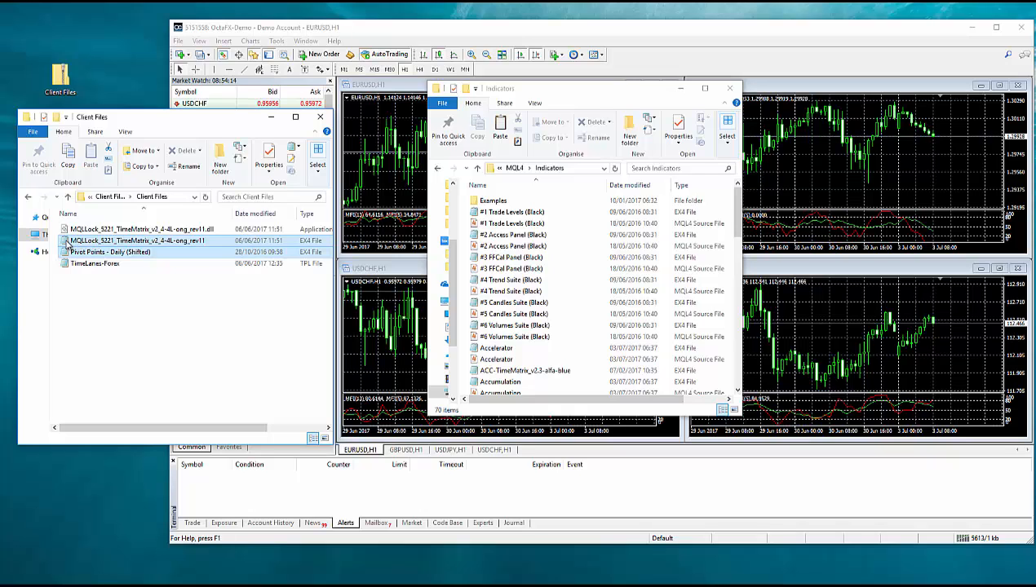
pyautogui.moveTo(67, 245); pyautogui.dragTo(576, 357)
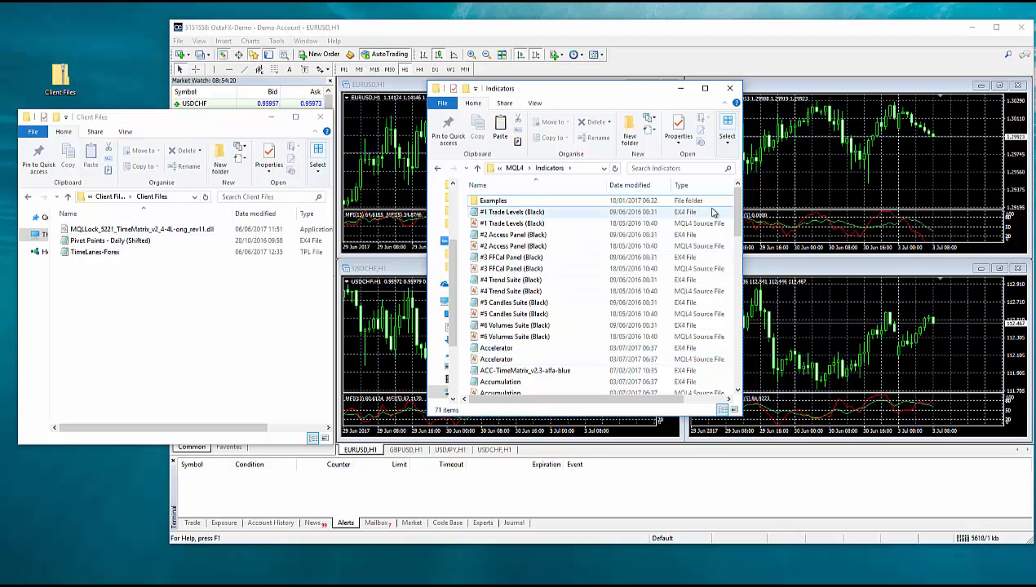
# Check the Indicators folder's list for the MQLLock and Pivot Points files, and close the folder window.
pyautogui.moveTo(735, 214); pyautogui.dragTo(701, 279)
pyautogui.scroll(-5, 701, 279)
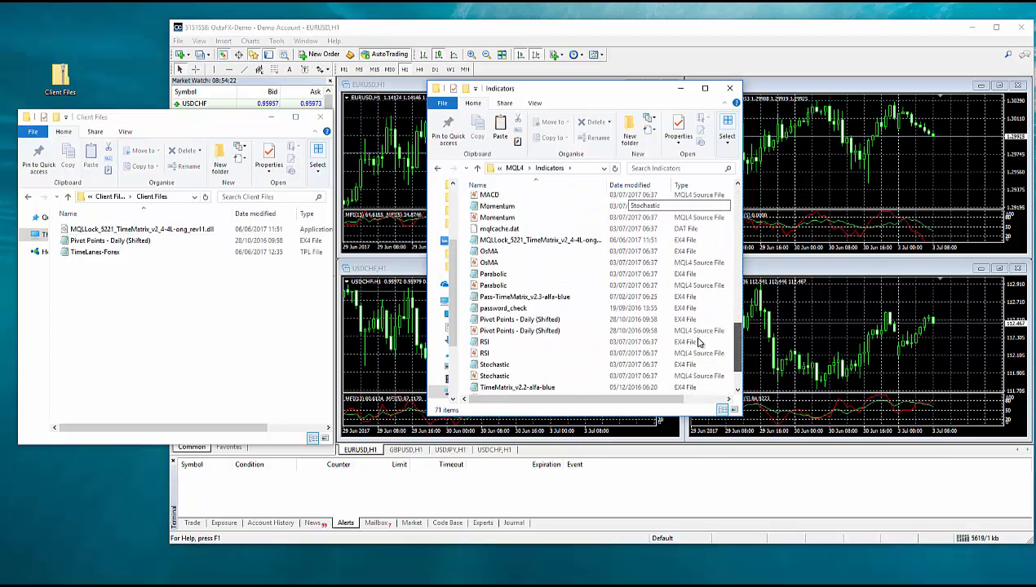
pyautogui.scroll(3, 706, 304)
pyautogui.scroll(-5, 706, 314)
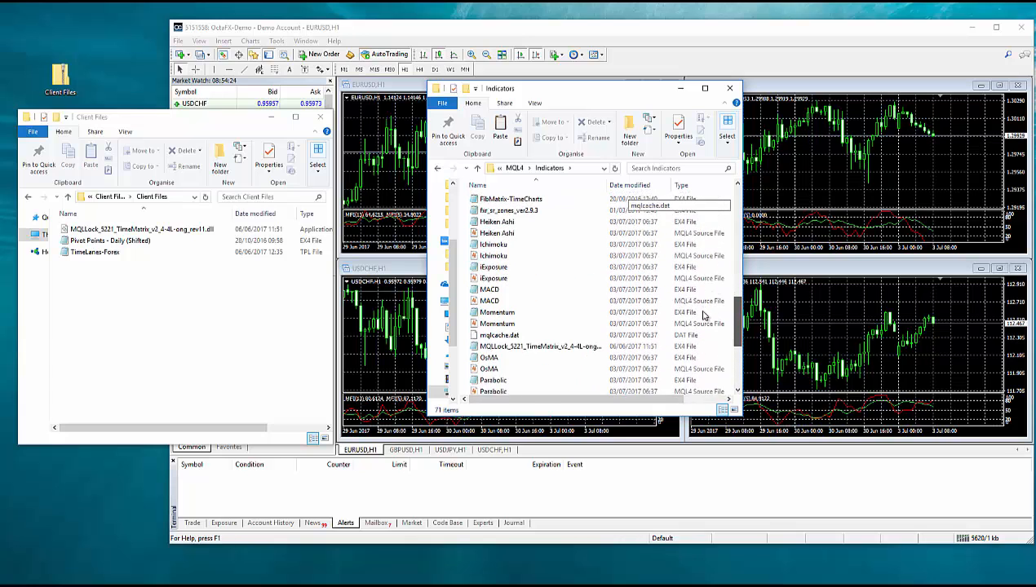
pyautogui.scroll(-1, 703, 328)
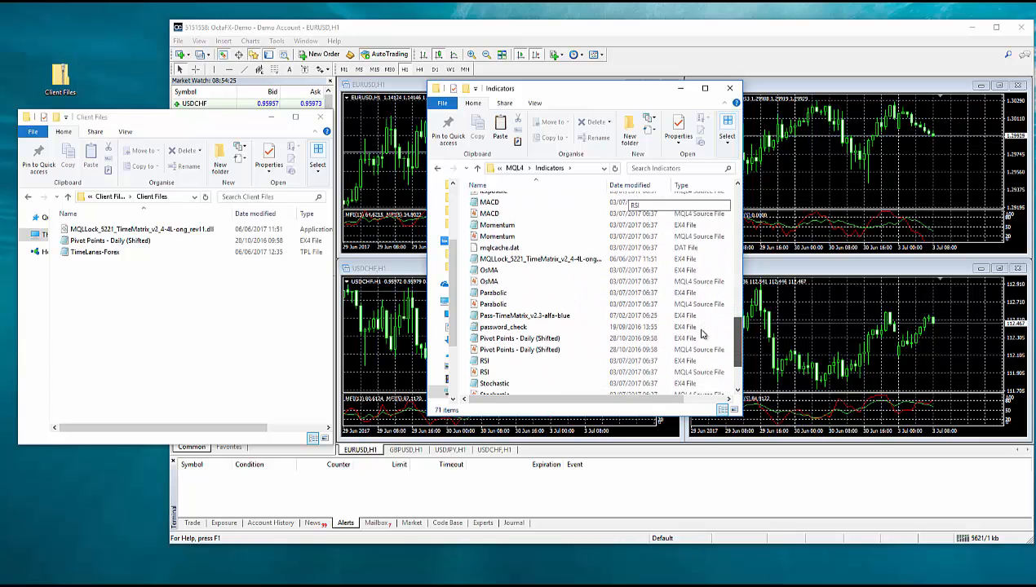
pyautogui.scroll(1, 701, 332)
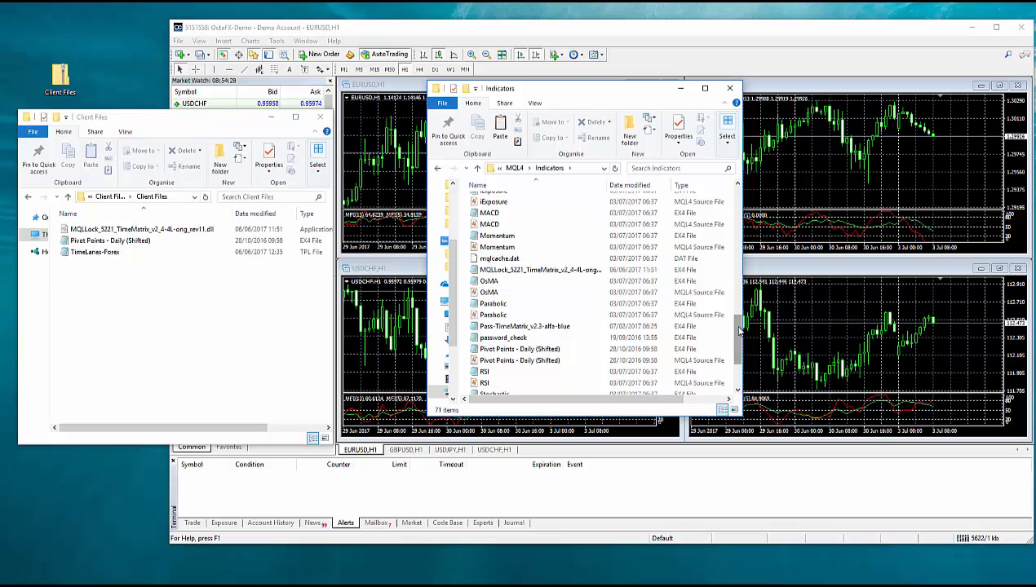
pyautogui.scroll(12, 737, 330)
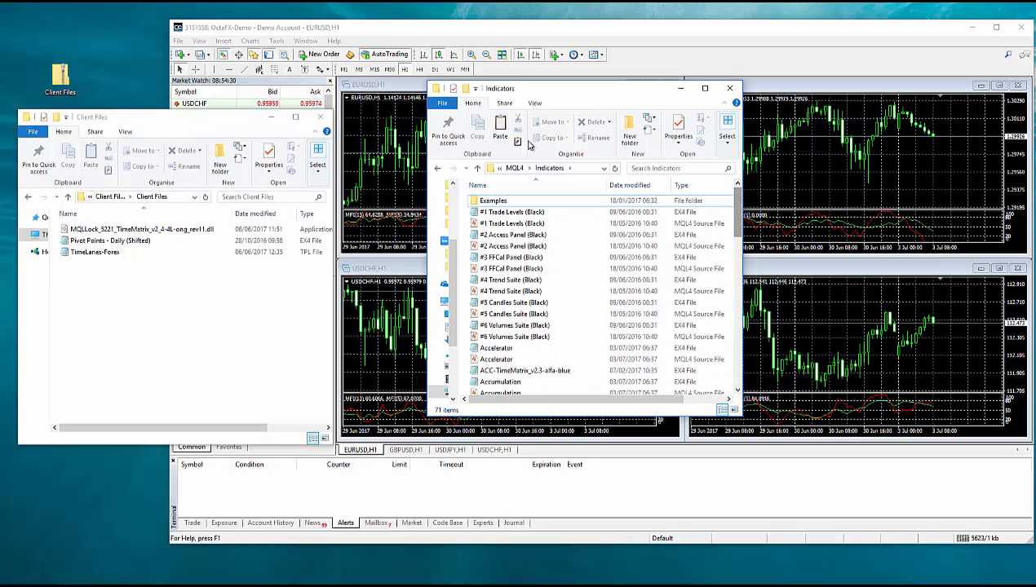
pyautogui.click(734, 90)
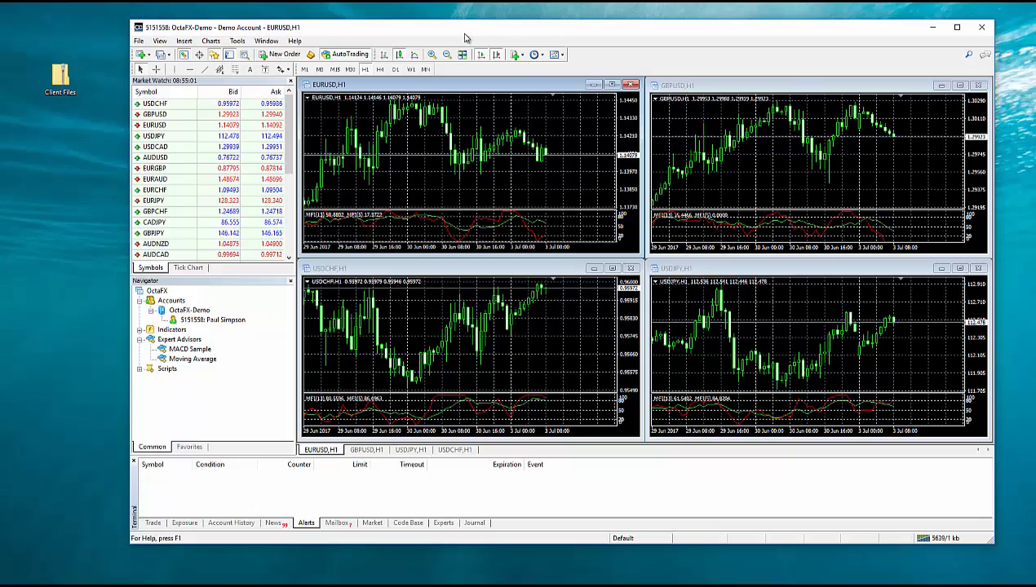
# Look over the open EURUSD, GBPUSD, USDCHF and USDJPY charts by activating each one.
pyautogui.moveTo(469, 35); pyautogui.dragTo(472, 35)
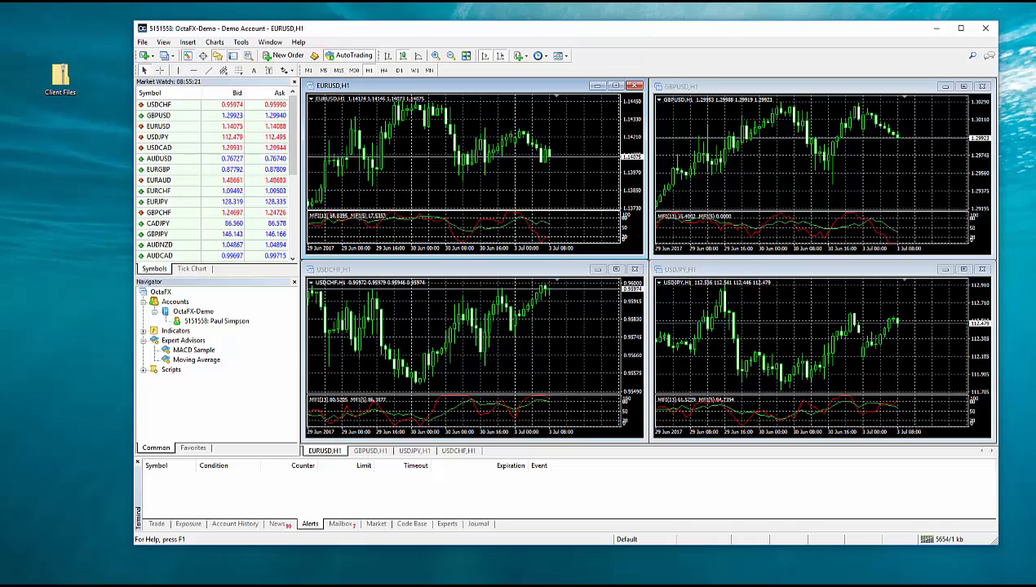
pyautogui.click(22, 147)
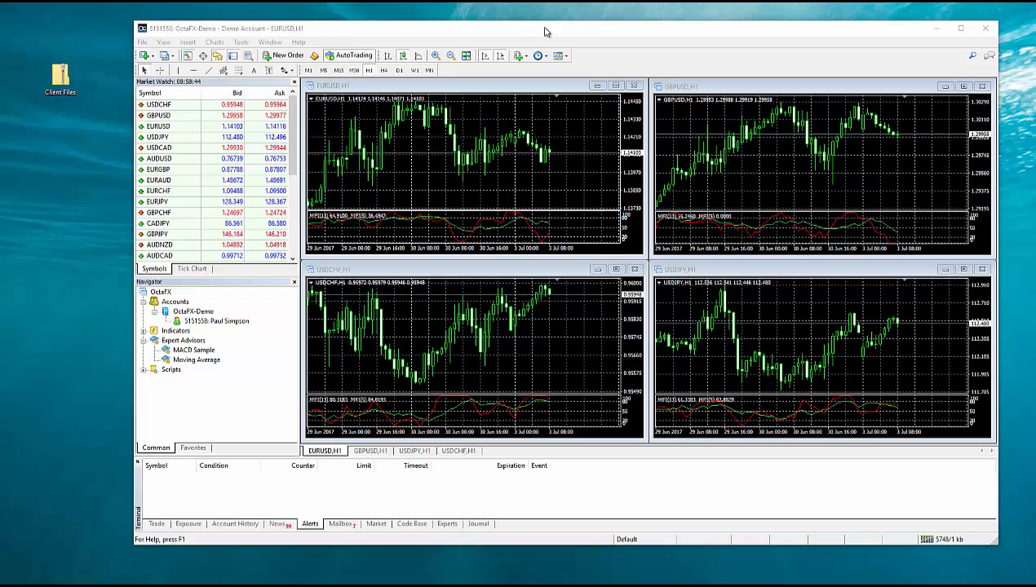
pyautogui.click(407, 87)
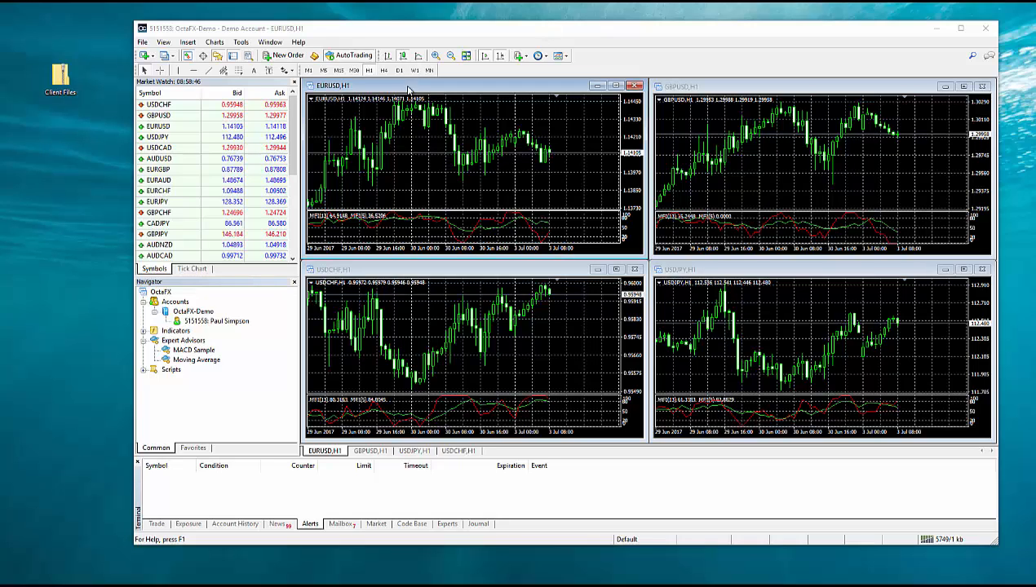
pyautogui.click(716, 86)
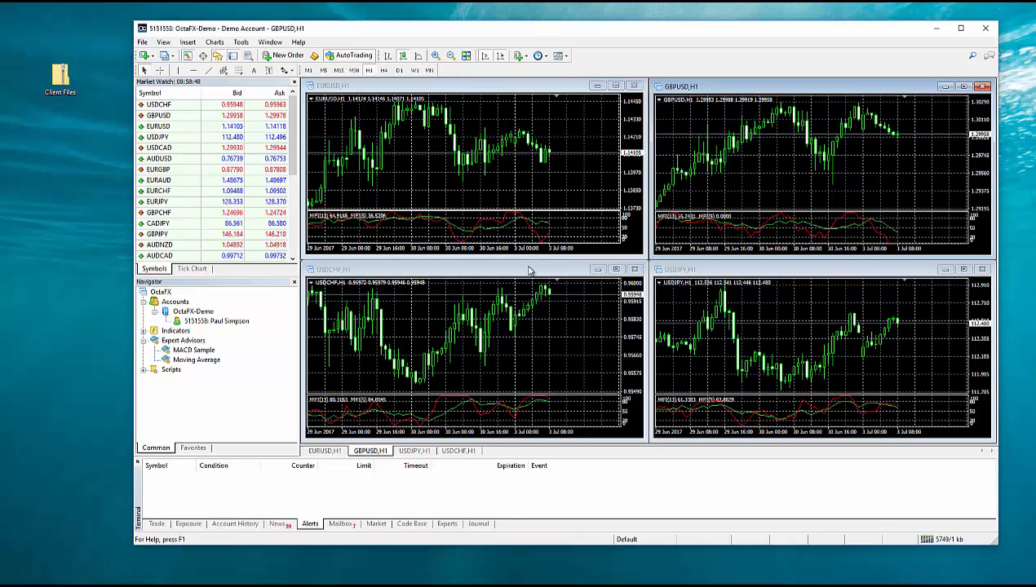
pyautogui.click(538, 270)
pyautogui.click(750, 274)
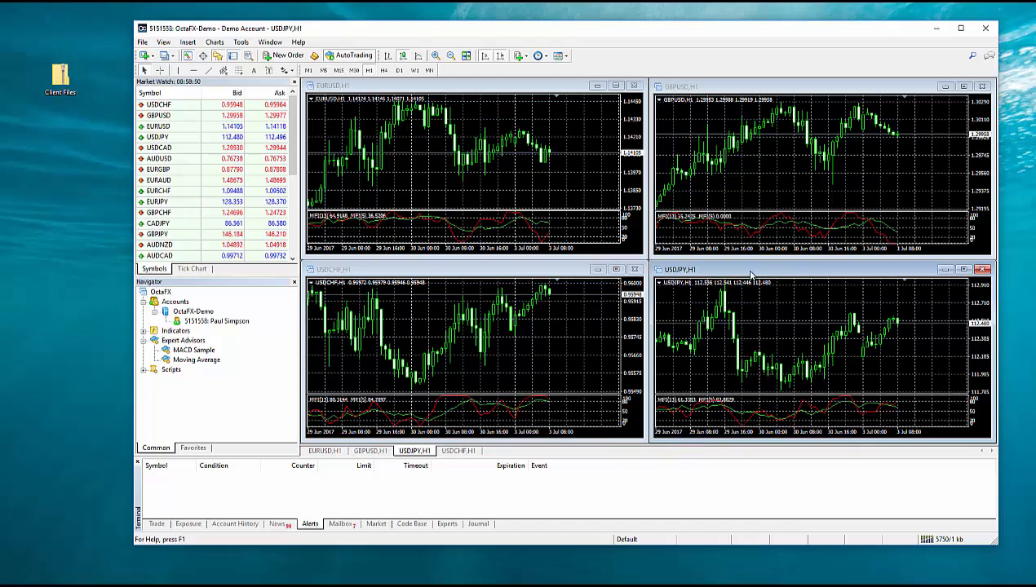
pyautogui.click(461, 273)
pyautogui.click(728, 86)
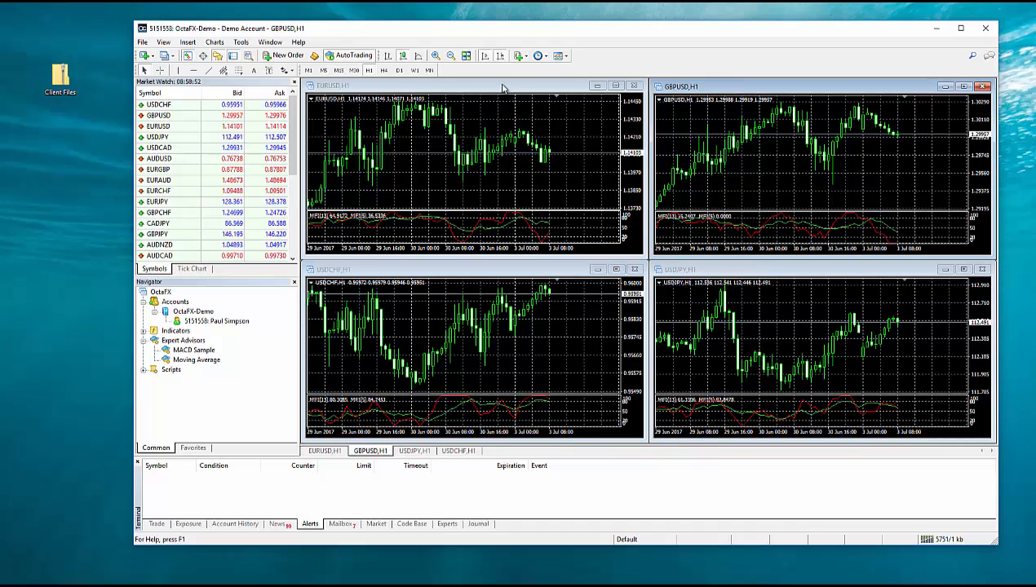
# Activate the EURUSD chart and set its timeframe to M1.
pyautogui.click(502, 86)
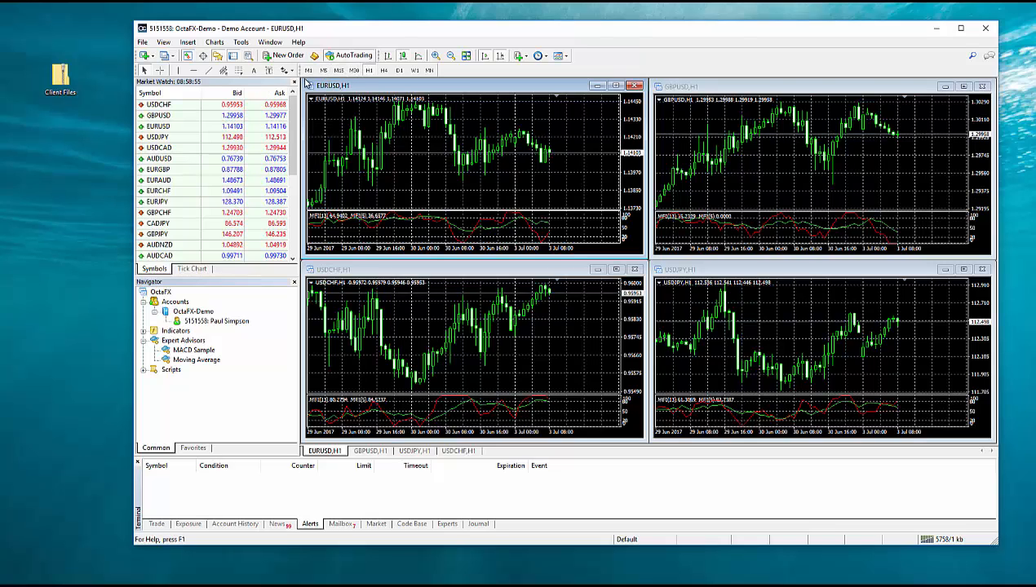
pyautogui.click(308, 71)
pyautogui.click(323, 71)
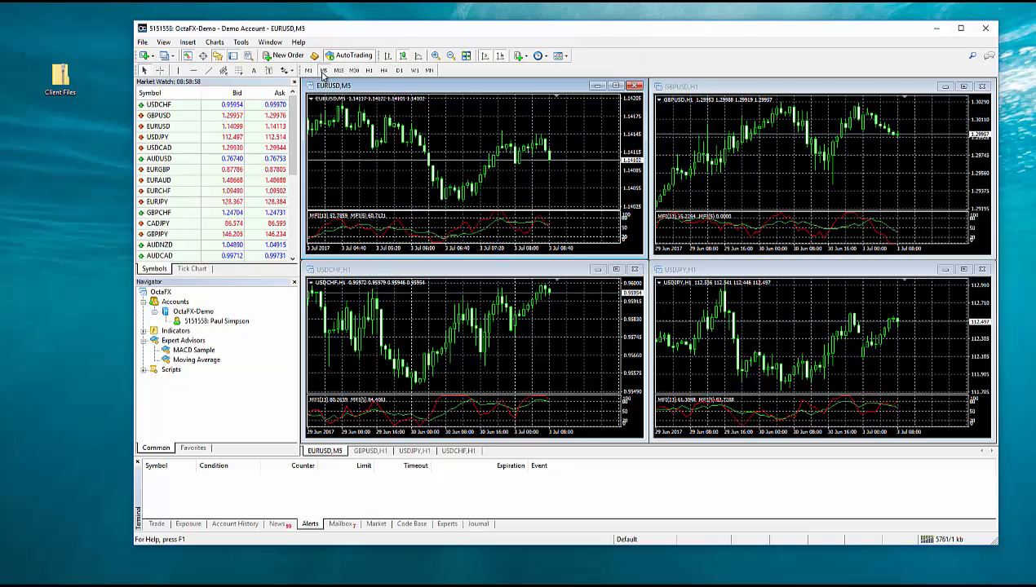
pyautogui.click(308, 71)
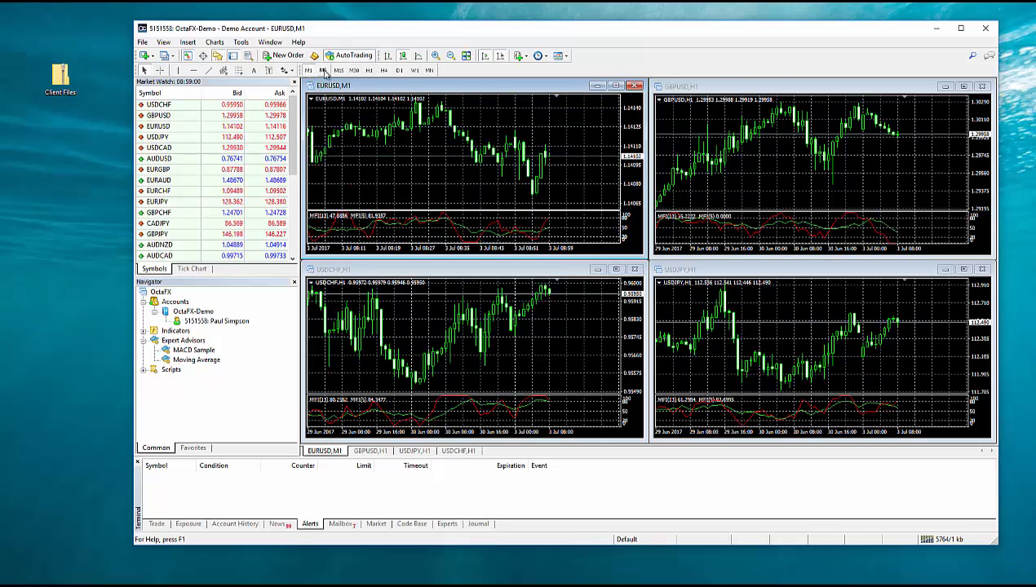
pyautogui.rightClick(558, 107)
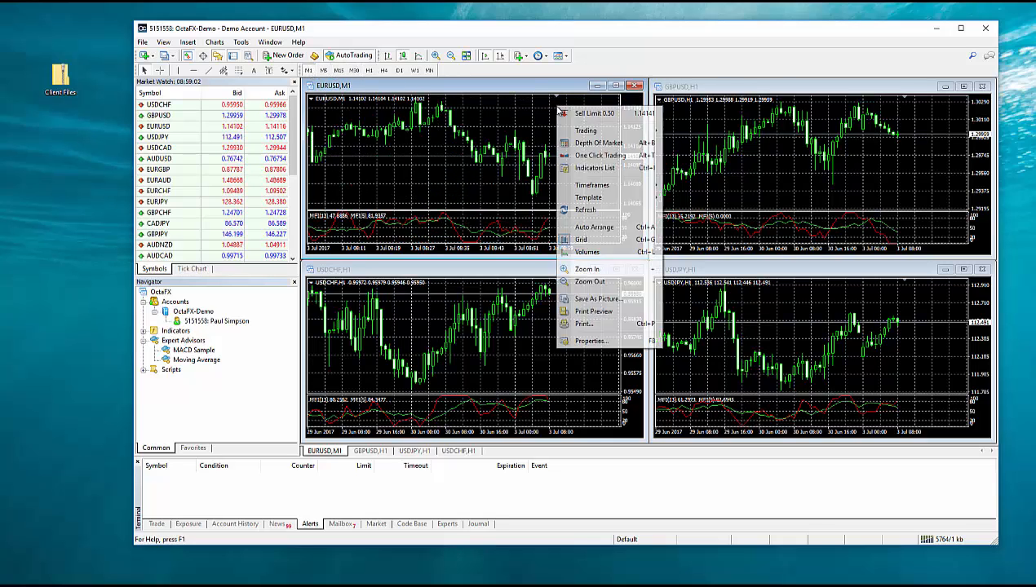
pyautogui.moveTo(616, 190)
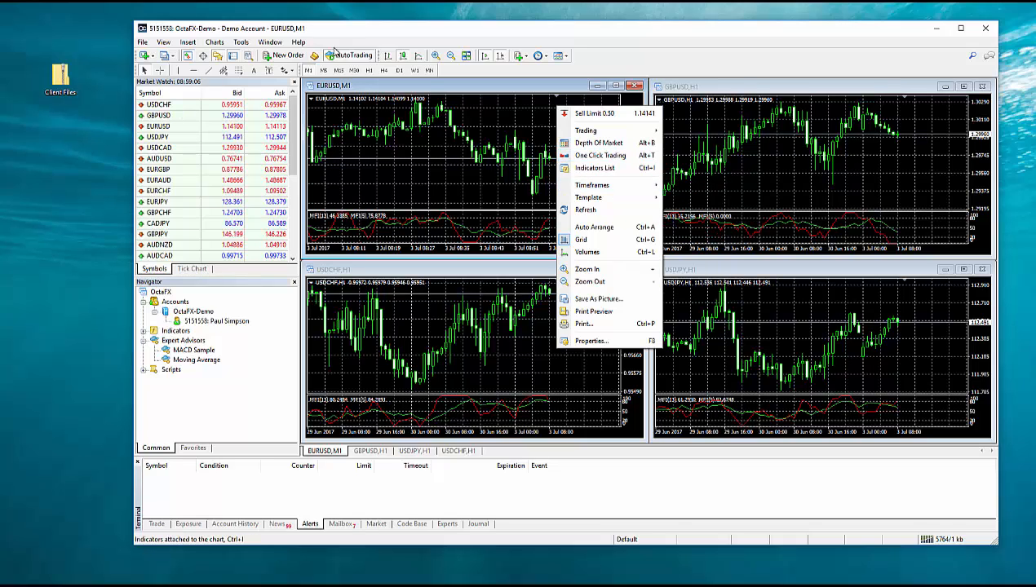
pyautogui.click(423, 91)
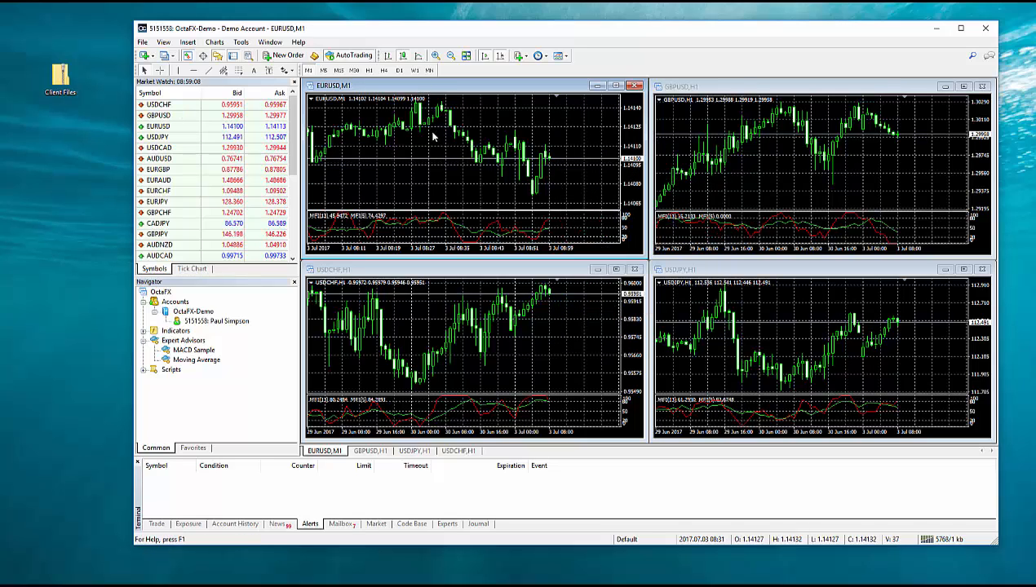
# Apply the TimeLanes-Forex template to the EURUSD M1 chart and resize its window narrower and taller to fit the four timeframe lanes.
pyautogui.rightClick(573, 119)
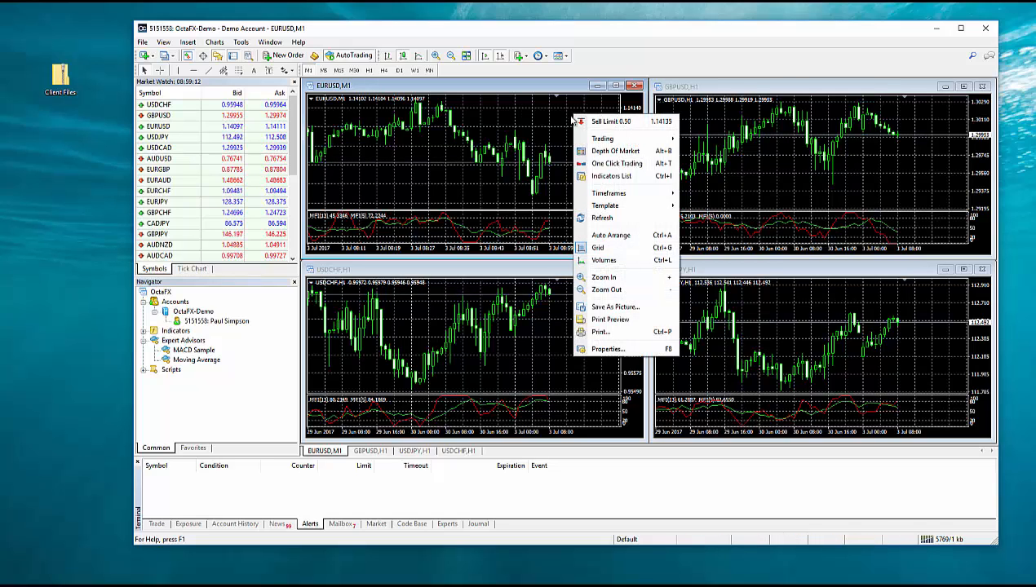
pyautogui.moveTo(644, 206)
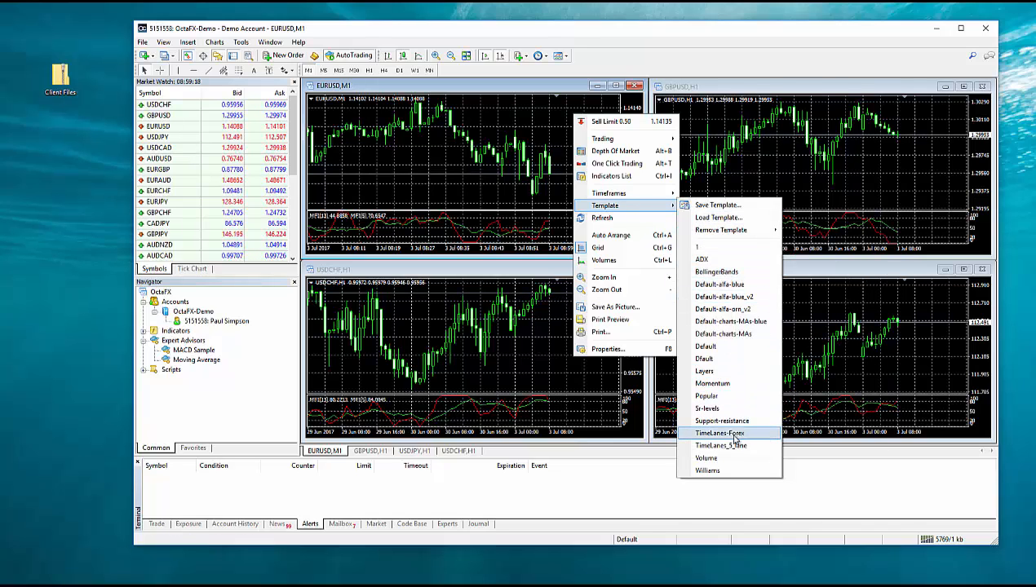
pyautogui.click(734, 433)
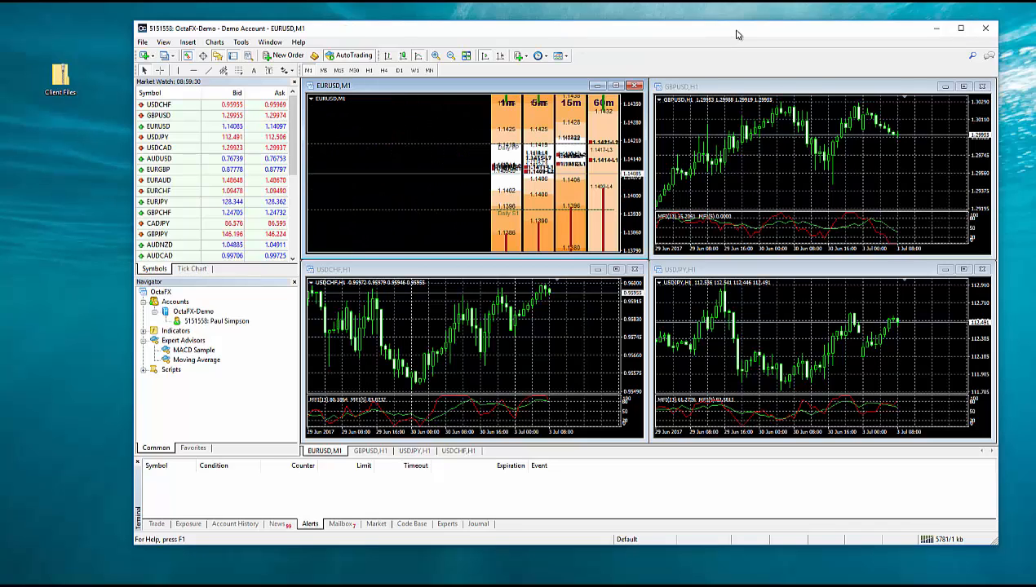
pyautogui.moveTo(642, 152); pyautogui.dragTo(466, 143)
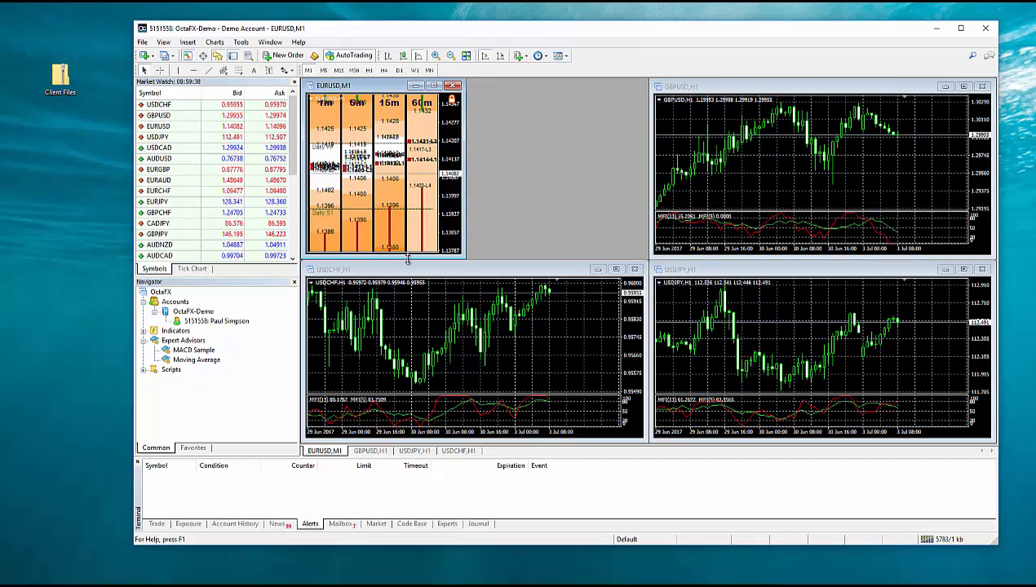
pyautogui.moveTo(407, 259); pyautogui.dragTo(391, 351)
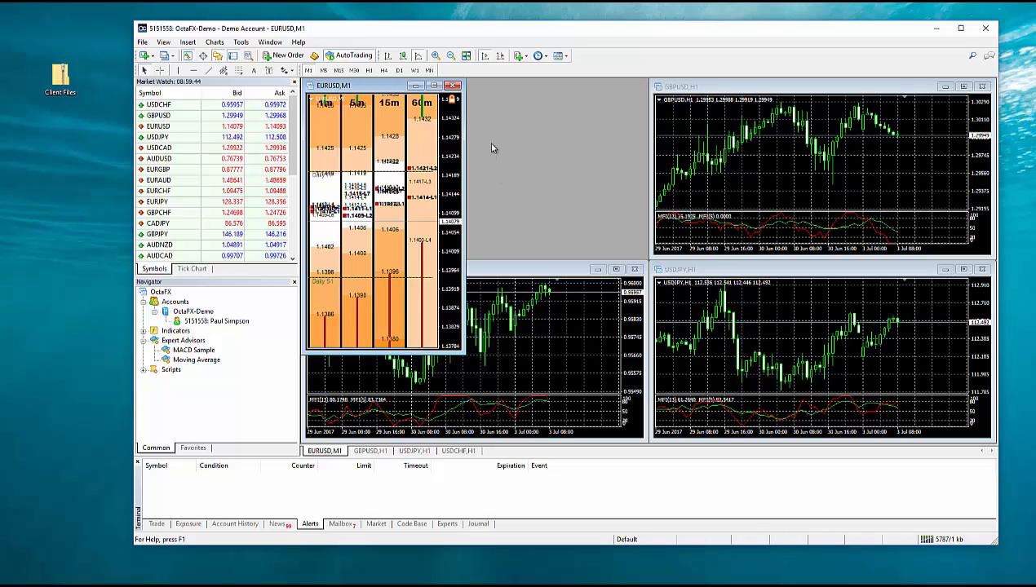
# Place the GBPUSD chart directly beside the EURUSD chart and set its timeframe to M1.
pyautogui.moveTo(464, 163); pyautogui.dragTo(462, 165)
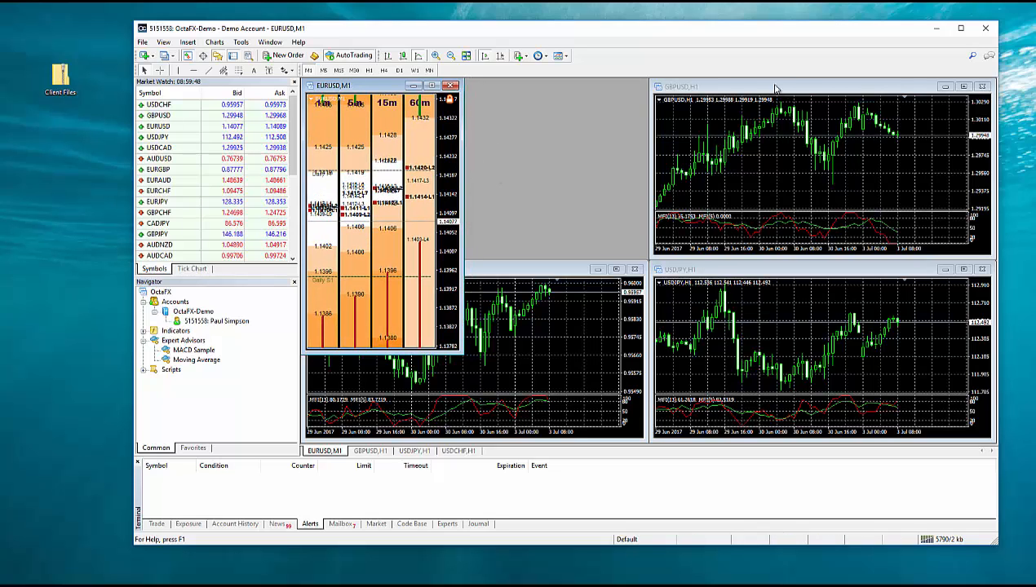
pyautogui.moveTo(756, 92); pyautogui.dragTo(570, 94)
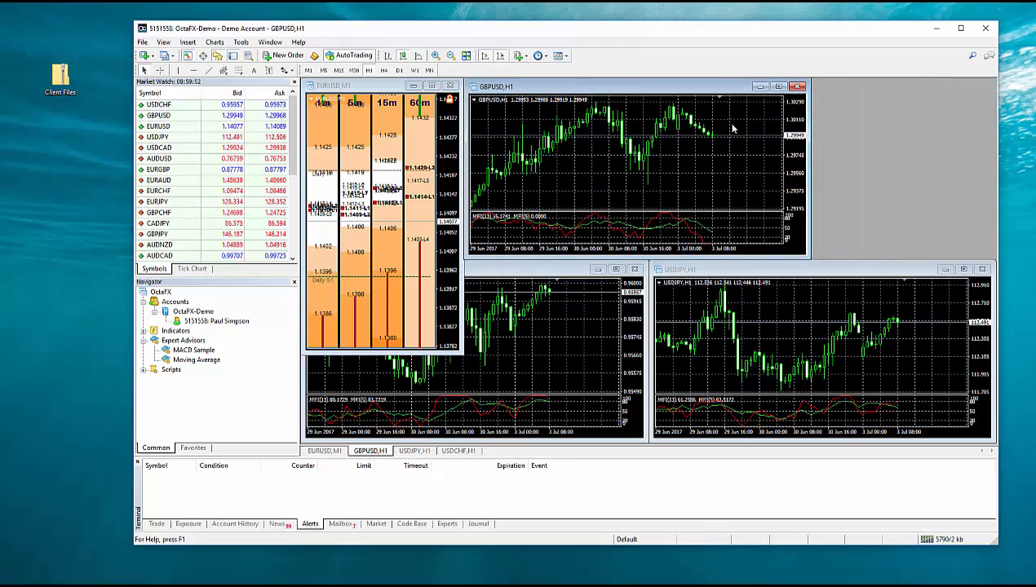
pyautogui.click(308, 70)
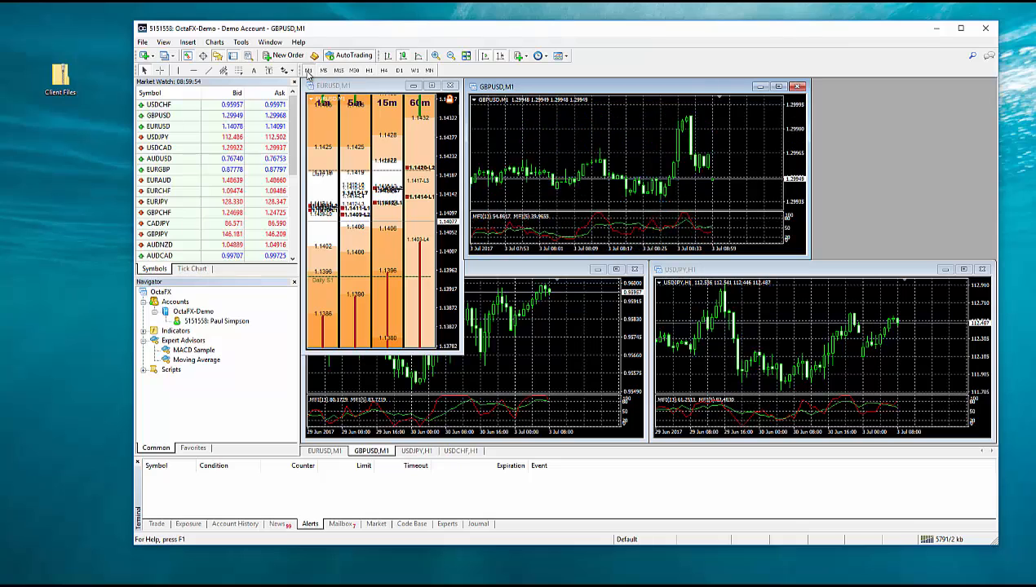
# Apply the TimeLanes-Forex template to the GBPUSD M1 chart and resize its window taller and narrower to match the EURUSD chart.
pyautogui.rightClick(705, 115)
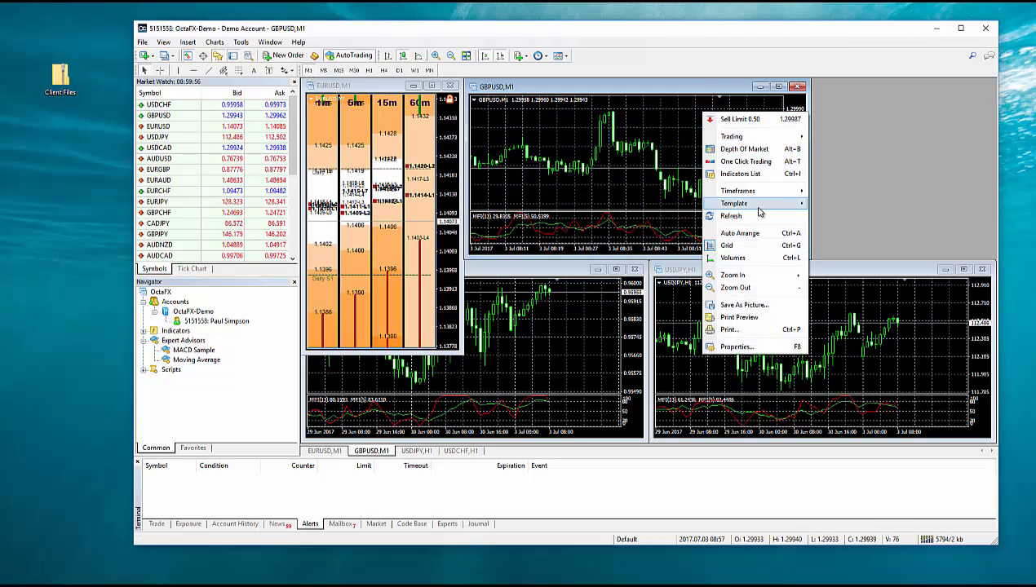
pyautogui.moveTo(771, 204)
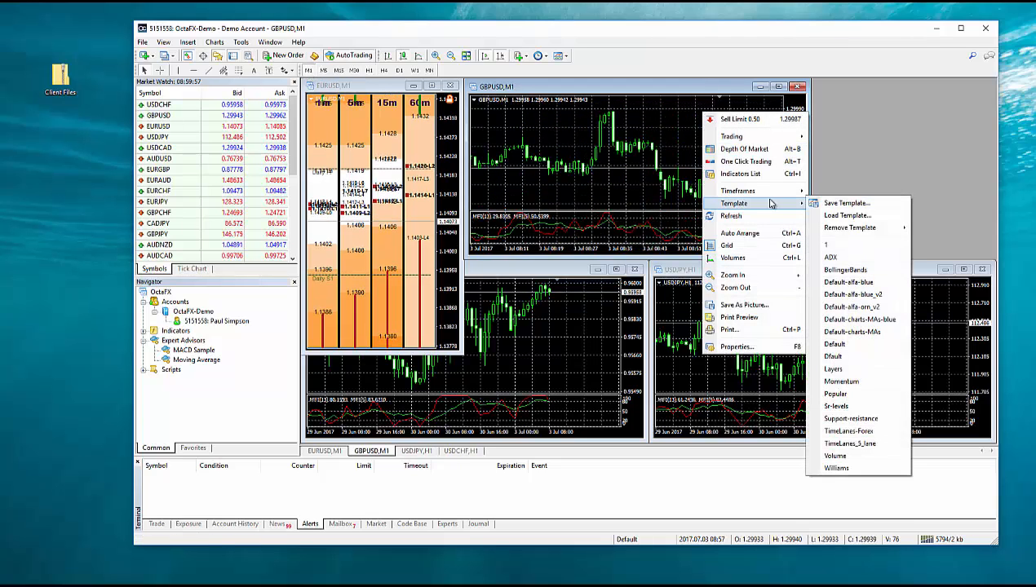
pyautogui.click(866, 438)
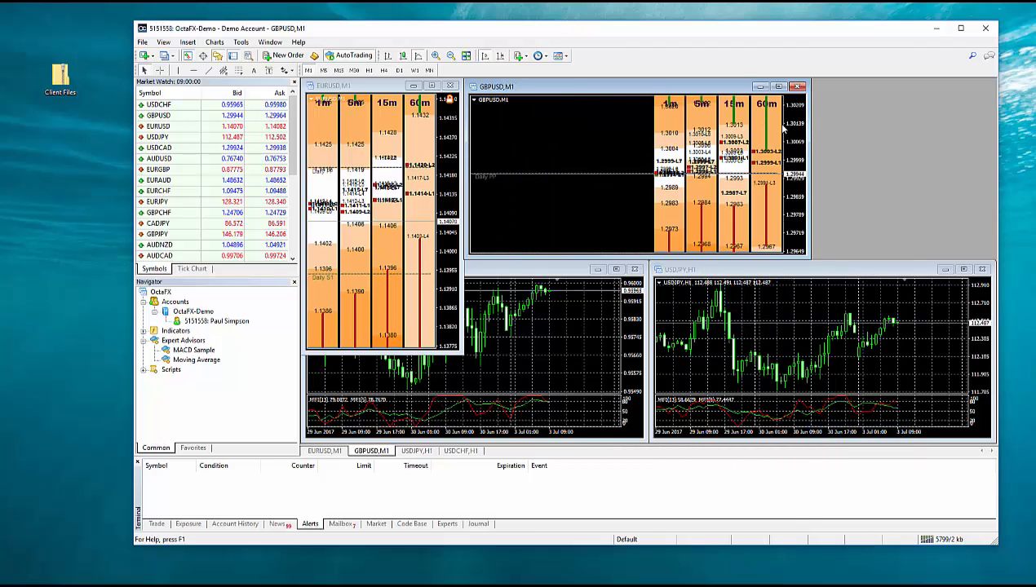
pyautogui.moveTo(650, 268); pyautogui.dragTo(653, 353)
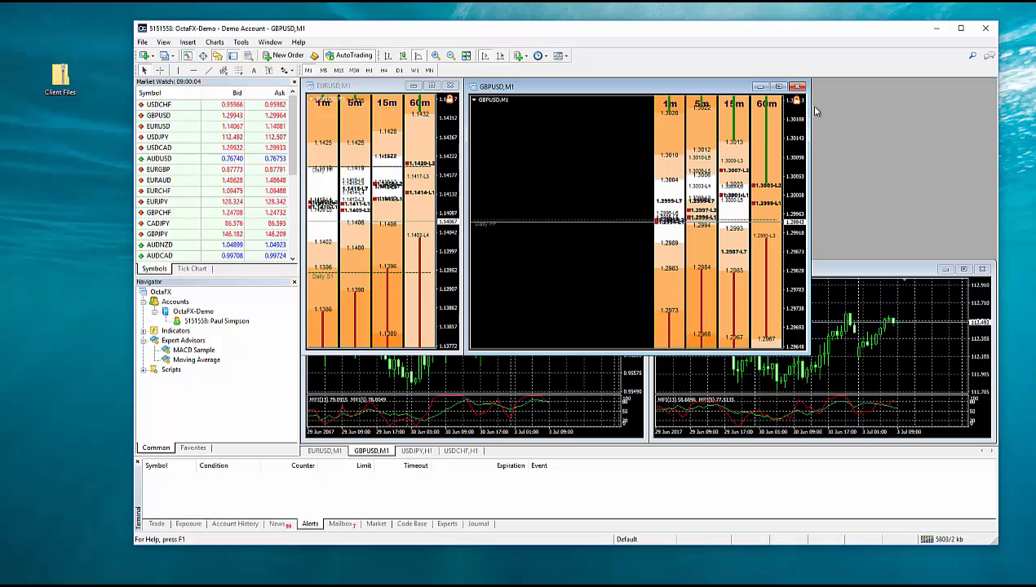
pyautogui.moveTo(805, 126); pyautogui.dragTo(628, 134)
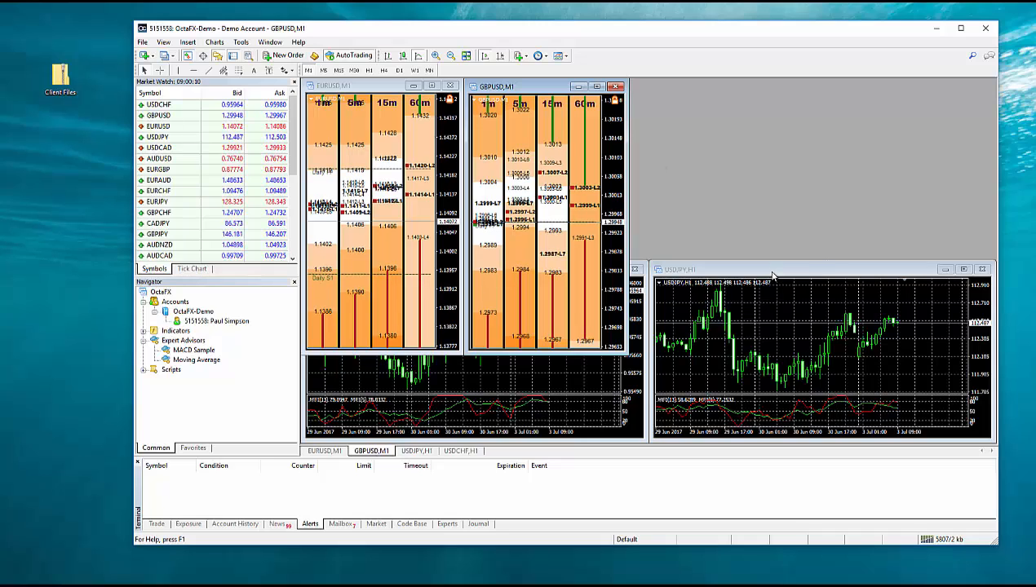
# Move the USDJPY chart next to the GBPUSD chart and set its timeframe to 1 Minute.
pyautogui.moveTo(772, 275); pyautogui.dragTo(753, 92)
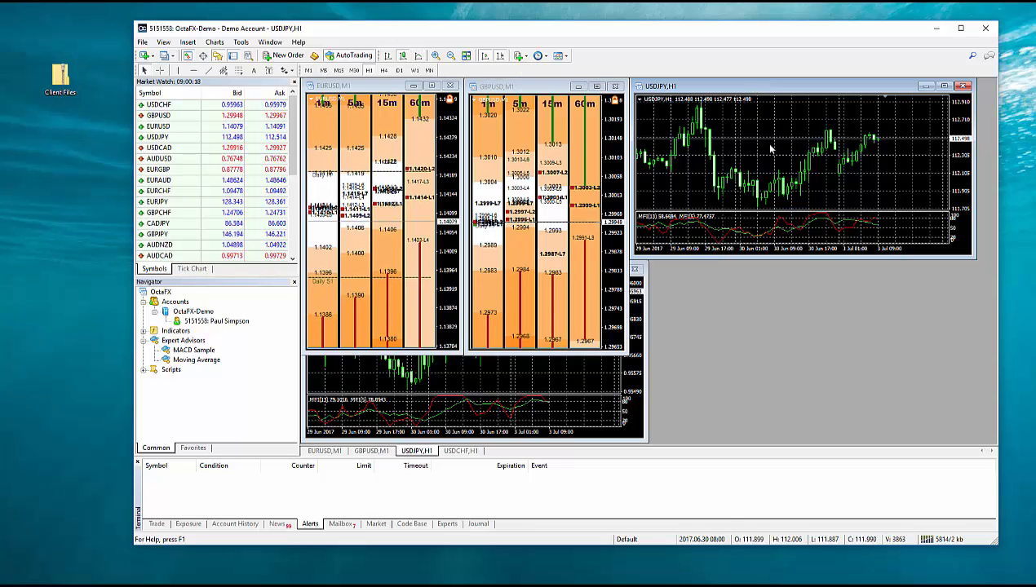
pyautogui.rightClick(862, 107)
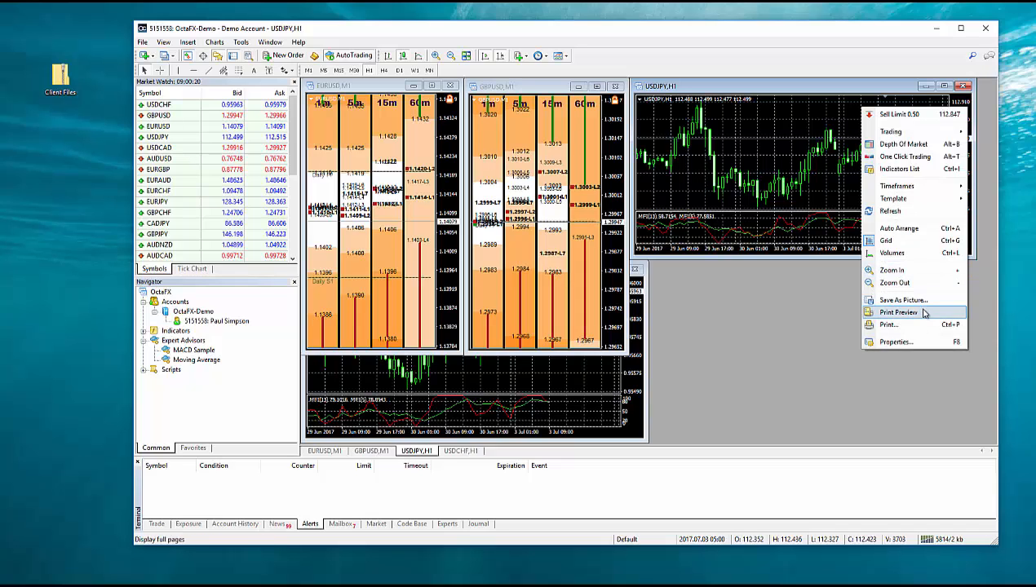
pyautogui.moveTo(909, 189)
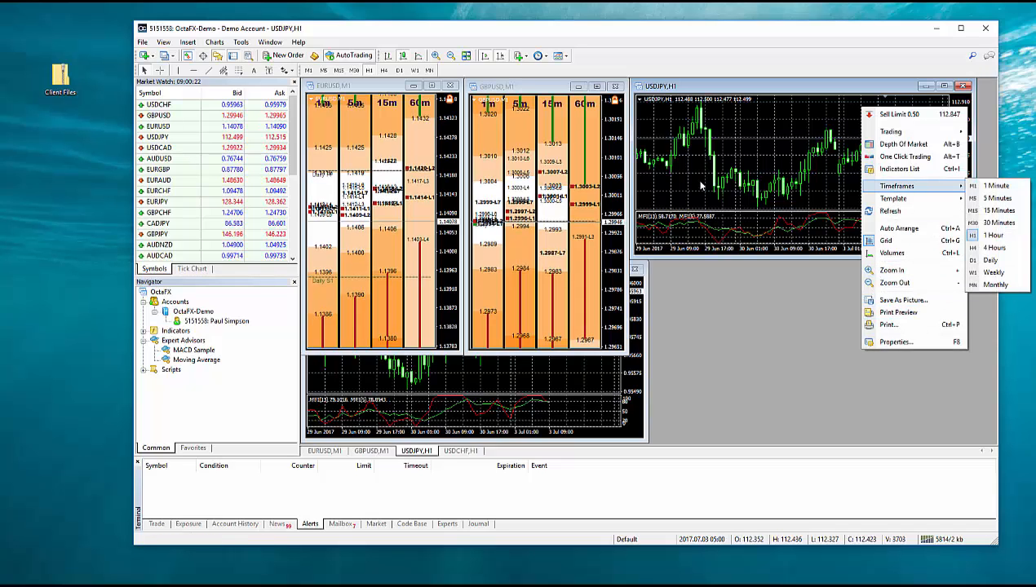
pyautogui.click(995, 186)
# Apply the TimeLanes-Forex template to the USDJPY M1 chart and resize its window narrower and taller to match its neighbours.
pyautogui.rightClick(887, 144)
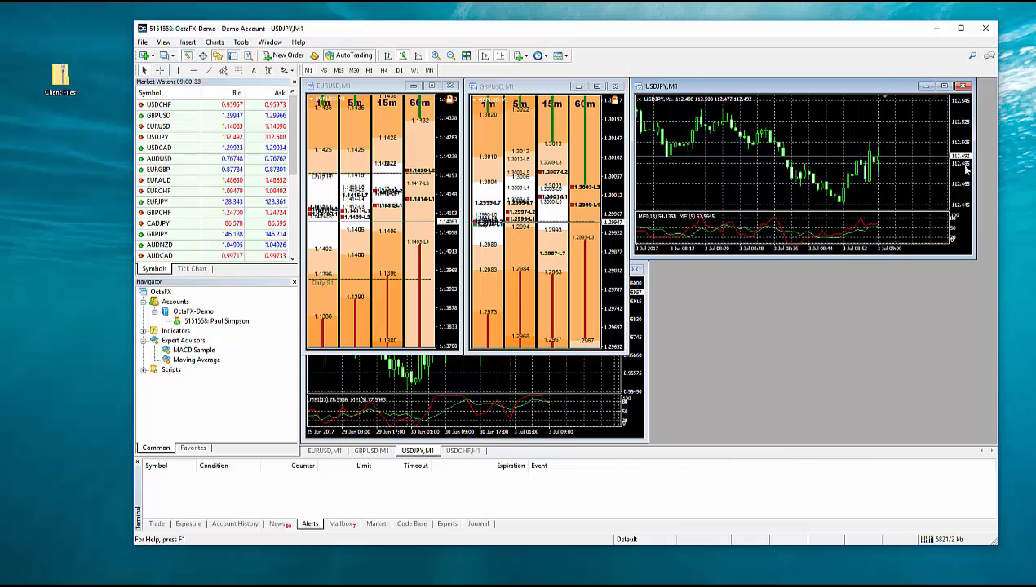
pyautogui.moveTo(976, 152); pyautogui.dragTo(794, 152)
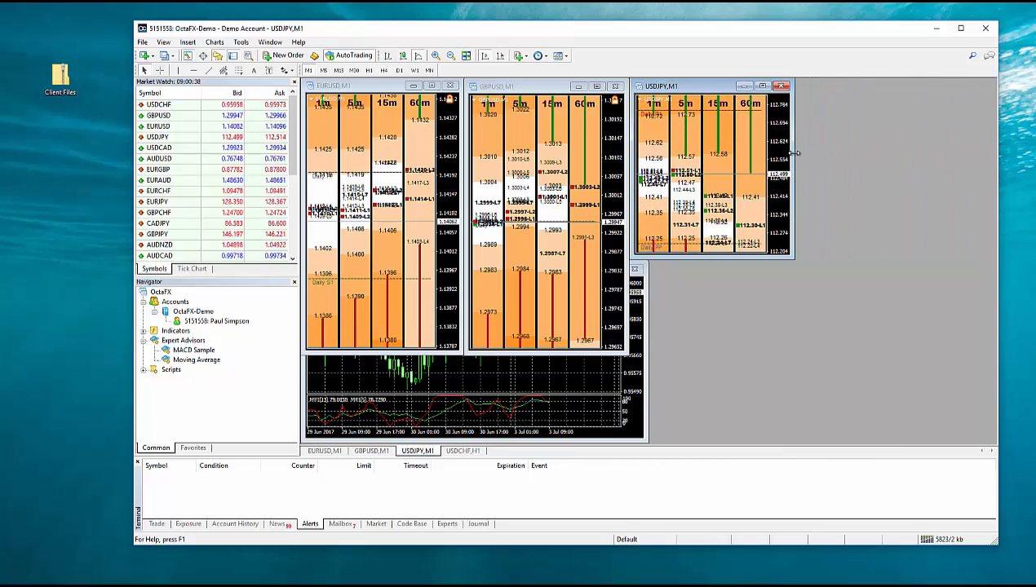
pyautogui.moveTo(753, 259); pyautogui.dragTo(748, 350)
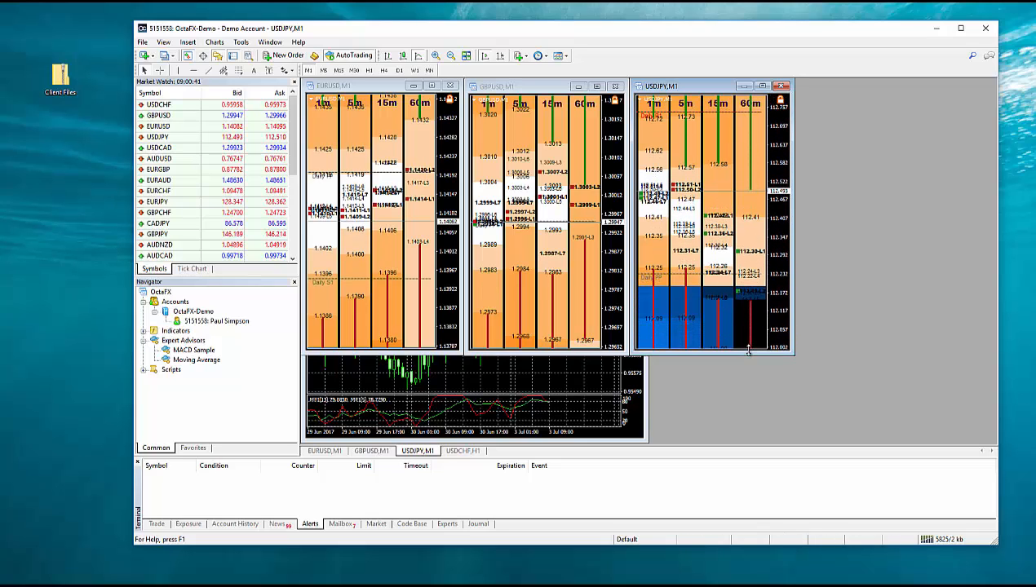
# Bring the USDCHF chart up to the row of other charts and set its timeframe to 1 Minute.
pyautogui.click(451, 387)
pyautogui.click(706, 116)
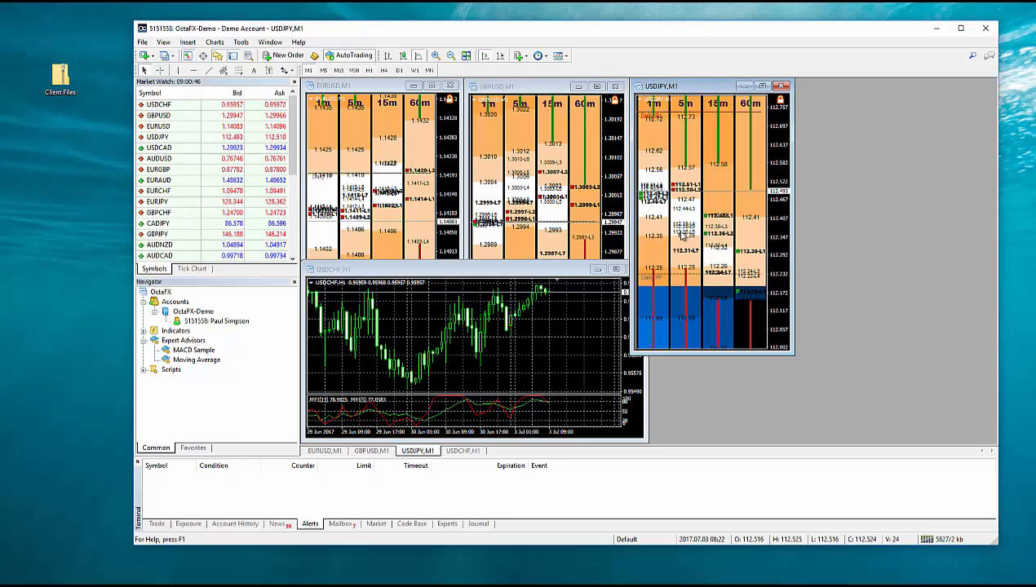
pyautogui.moveTo(512, 274); pyautogui.dragTo(848, 91)
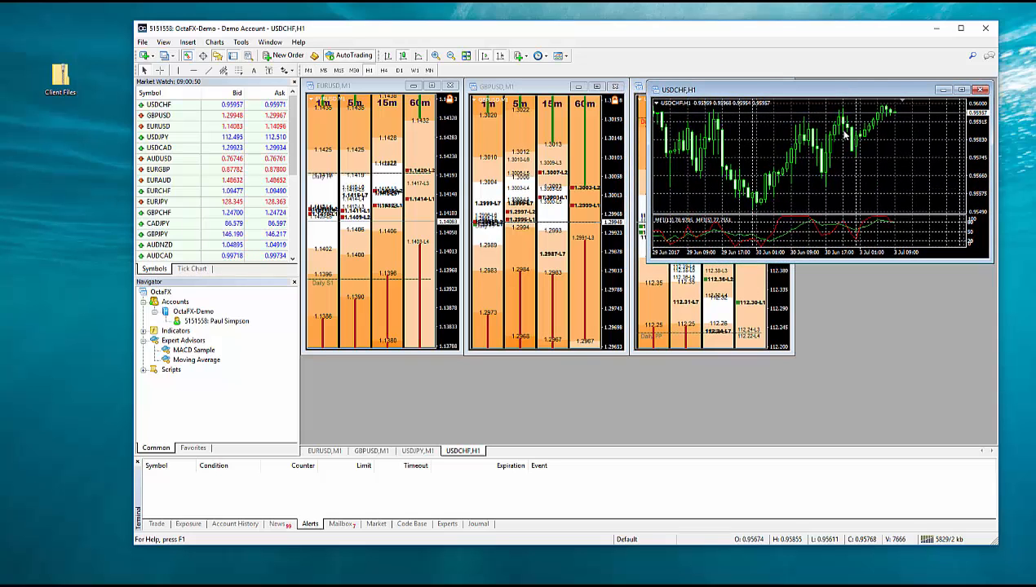
pyautogui.rightClick(910, 145)
pyautogui.moveTo(943, 220)
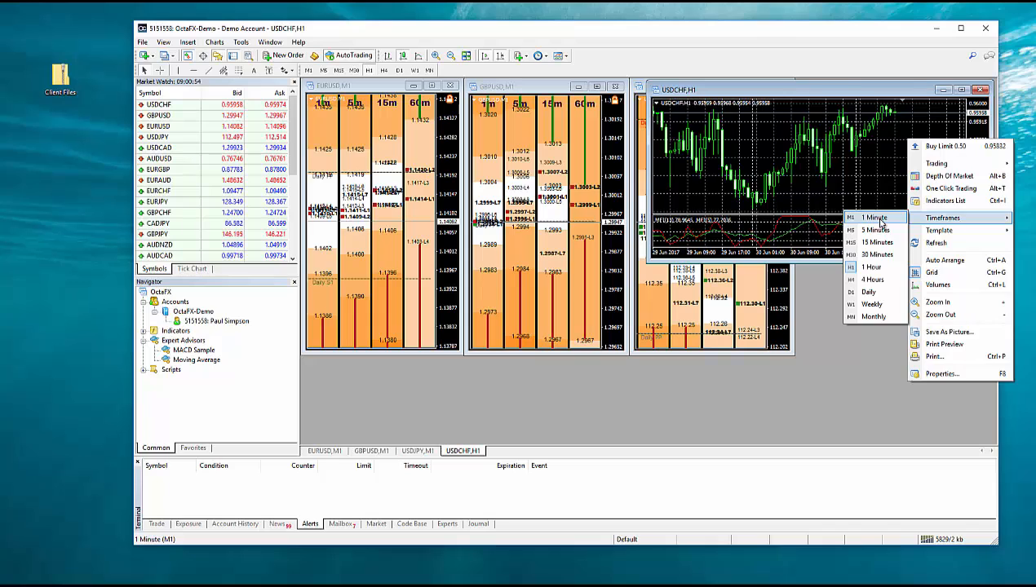
pyautogui.click(875, 218)
# Apply the TimeLanes-Forex template to the USDCHF M1 chart, then fit its window to the four lanes and align it beside USDJPY.
pyautogui.rightClick(887, 115)
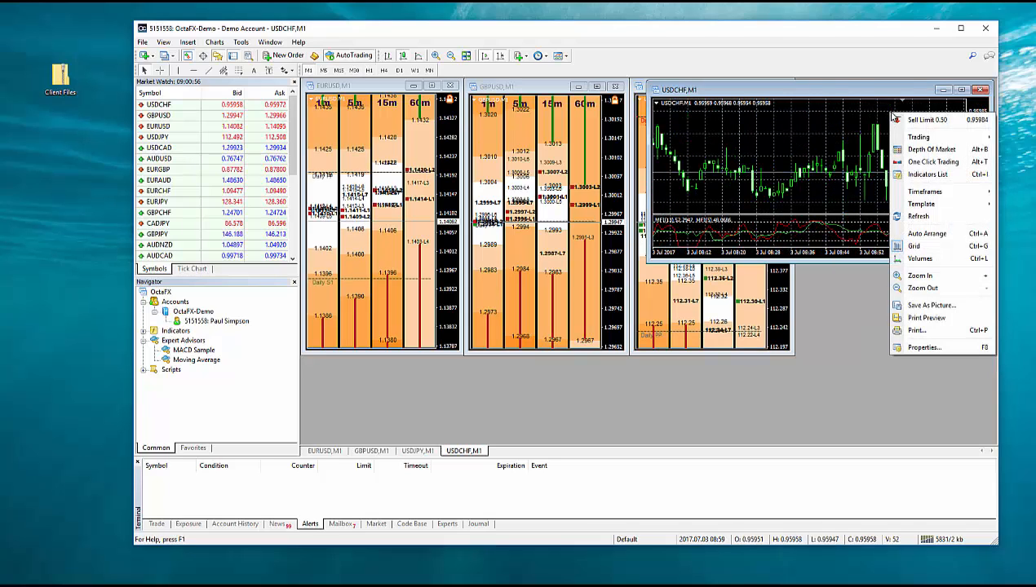
pyautogui.moveTo(938, 205)
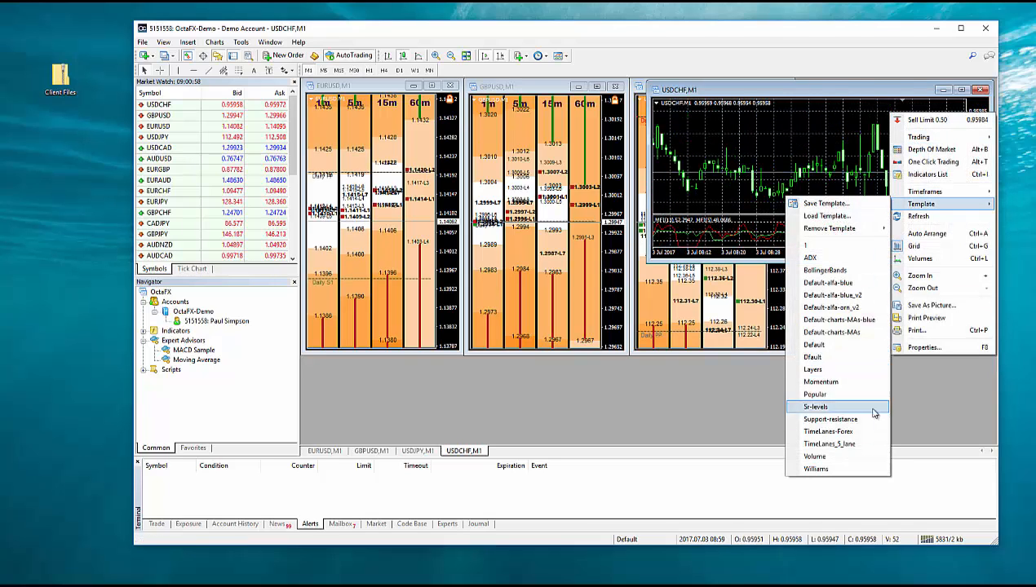
pyautogui.click(853, 432)
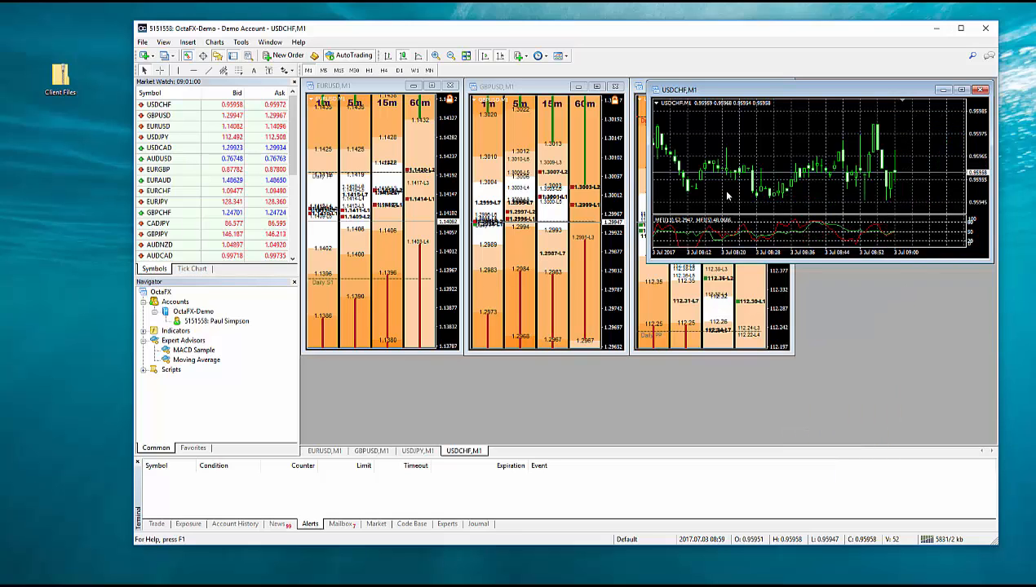
pyautogui.moveTo(648, 184); pyautogui.dragTo(830, 197)
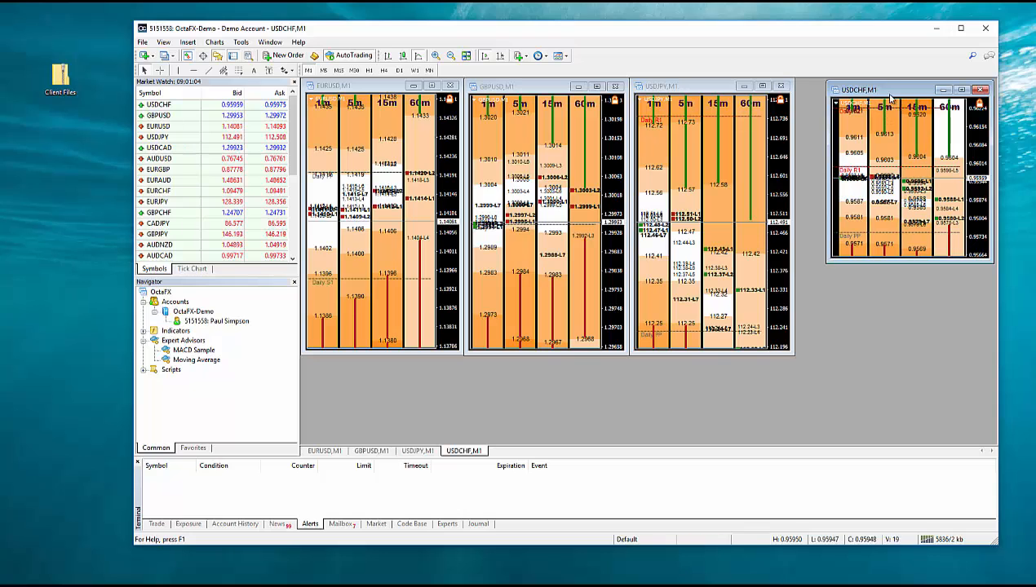
pyautogui.moveTo(899, 97); pyautogui.dragTo(866, 93)
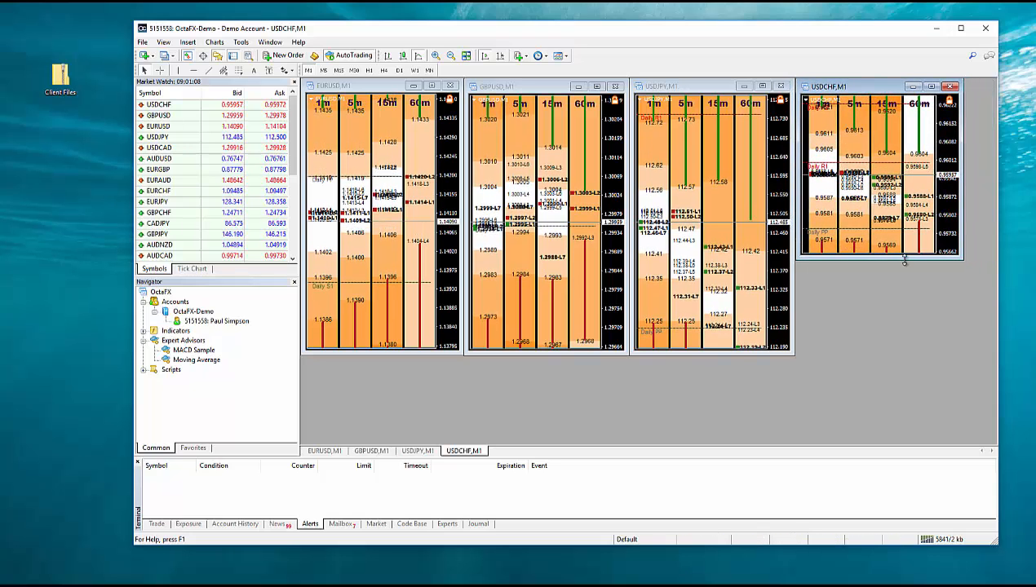
pyautogui.moveTo(902, 258); pyautogui.dragTo(901, 355)
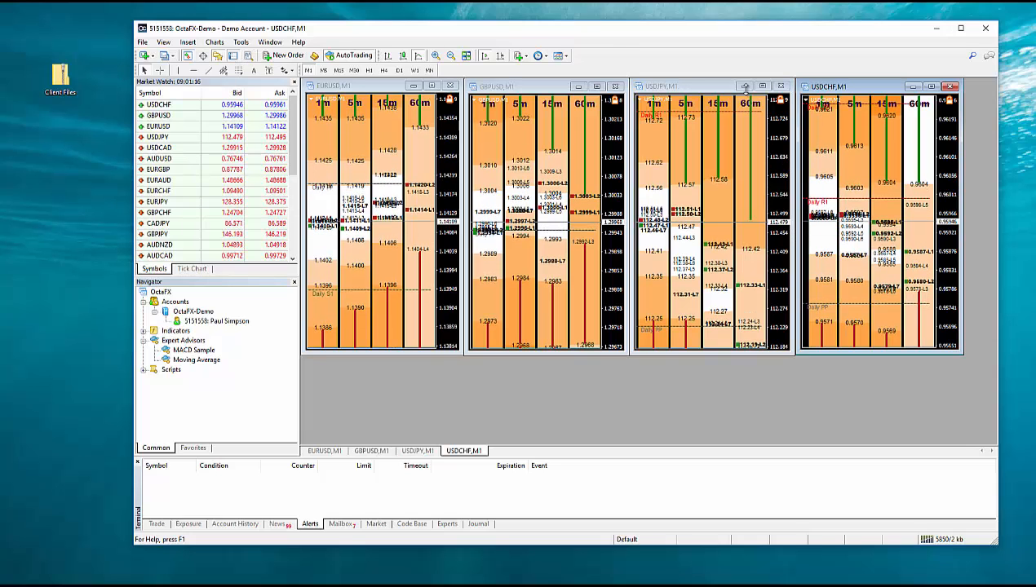
# Close the Market Watch, Navigator and Terminal areas and move the application window into the corner of the desktop.
pyautogui.click(295, 82)
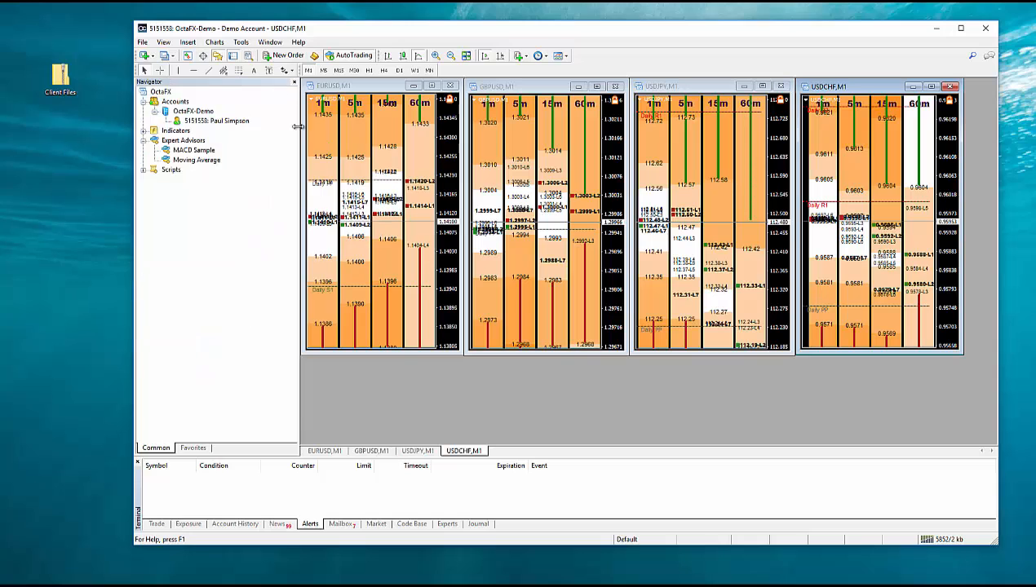
pyautogui.click(295, 82)
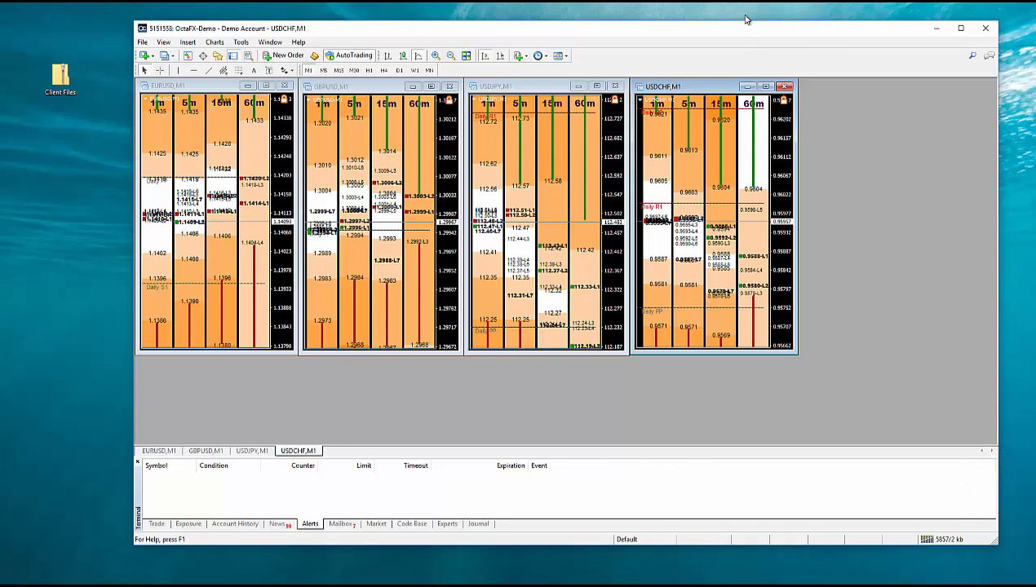
pyautogui.moveTo(720, 33); pyautogui.dragTo(595, 14)
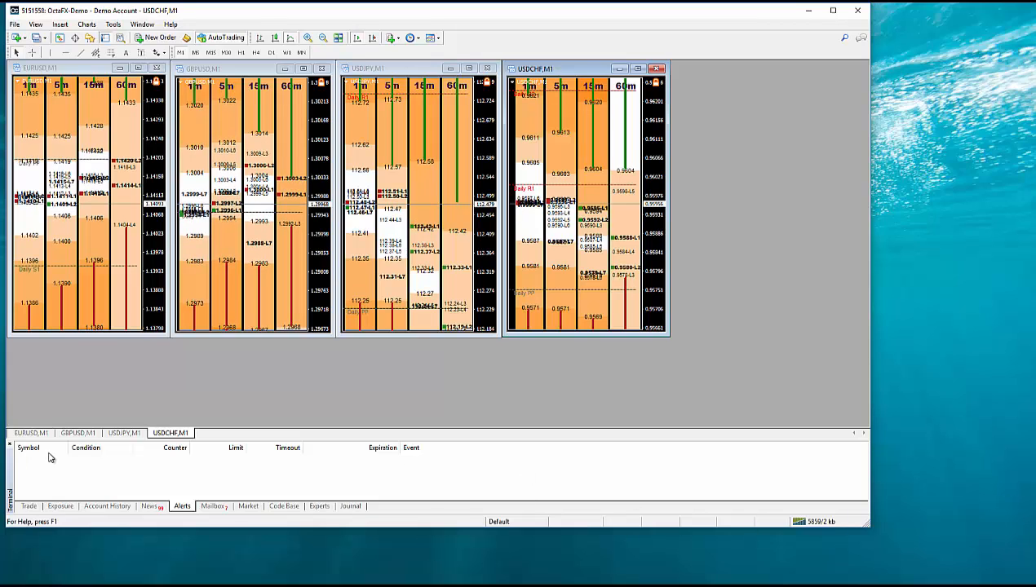
pyautogui.click(11, 446)
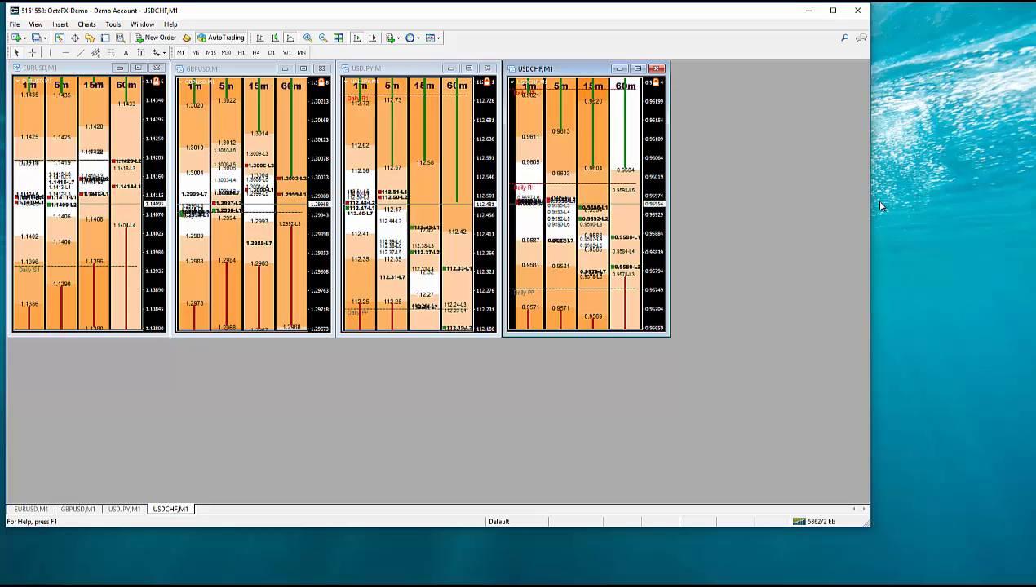
# Enlarge the application window to reach the far edge and the lower edge of the desktop.
pyautogui.moveTo(867, 207); pyautogui.dragTo(1035, 215)
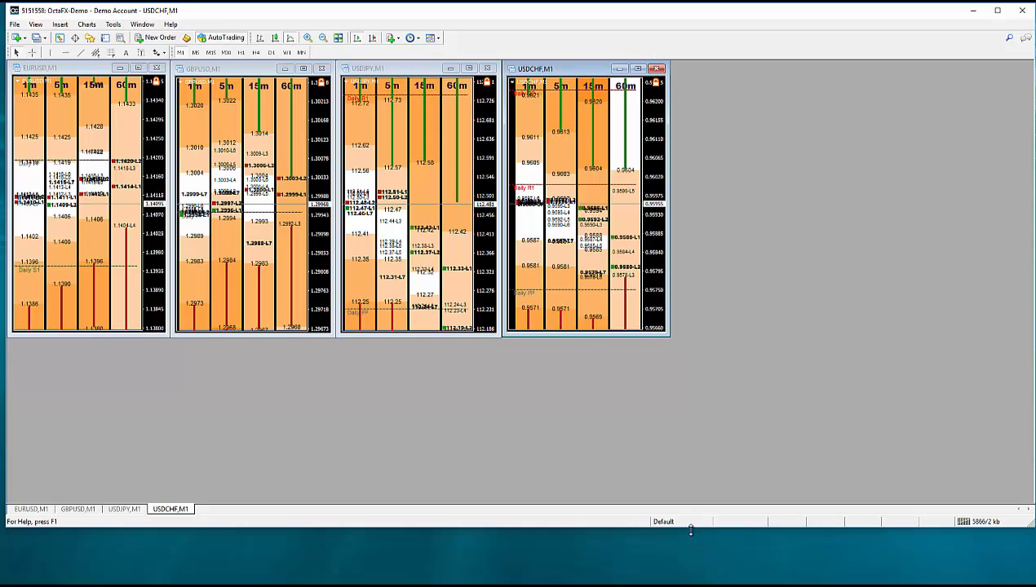
pyautogui.moveTo(691, 530); pyautogui.dragTo(684, 586)
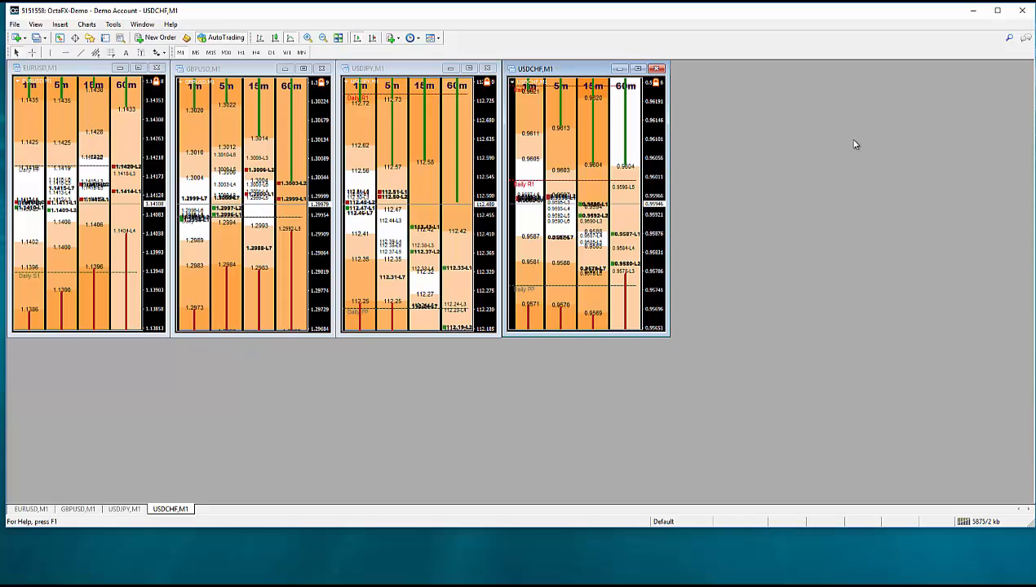
pyautogui.moveTo(640, 526); pyautogui.dragTo(644, 582)
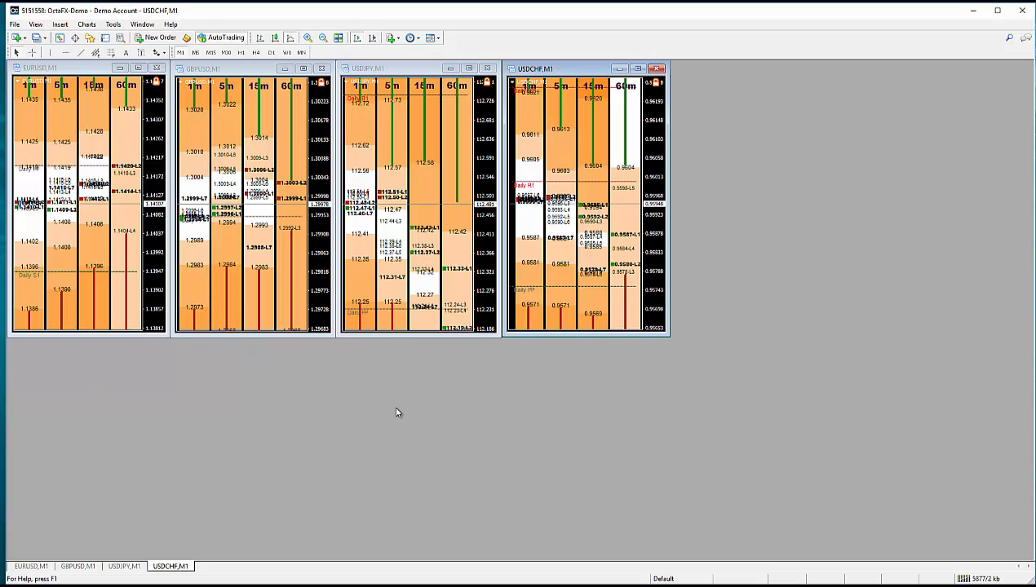